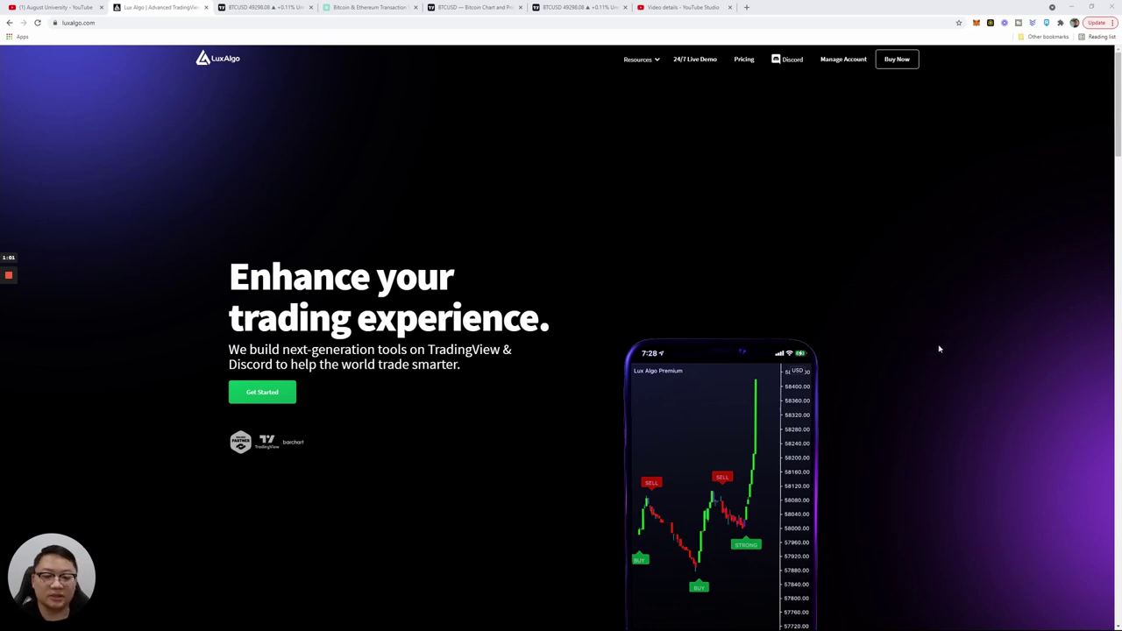
Scroll past features and testimonials to the $67.99, $143.97 and $489.99 membership plans and FAQ.
{"action": "scroll", "coordinate": [928, 303], "scroll_direction": "down", "scroll_amount": 2}
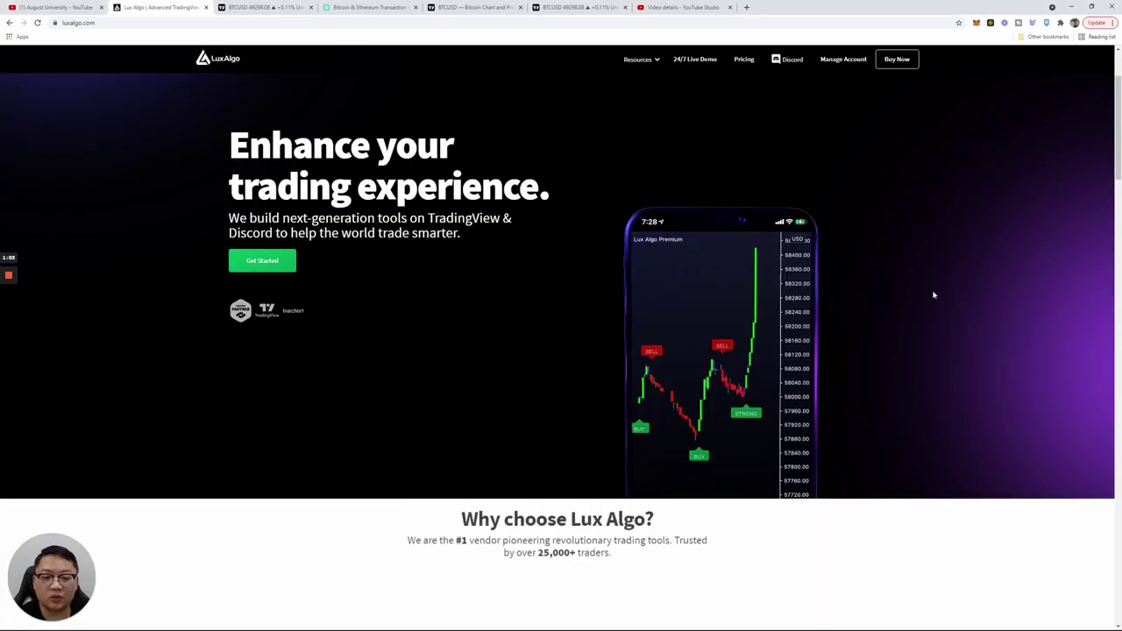
{"action": "scroll", "coordinate": [928, 288], "scroll_direction": "up", "scroll_amount": 2}
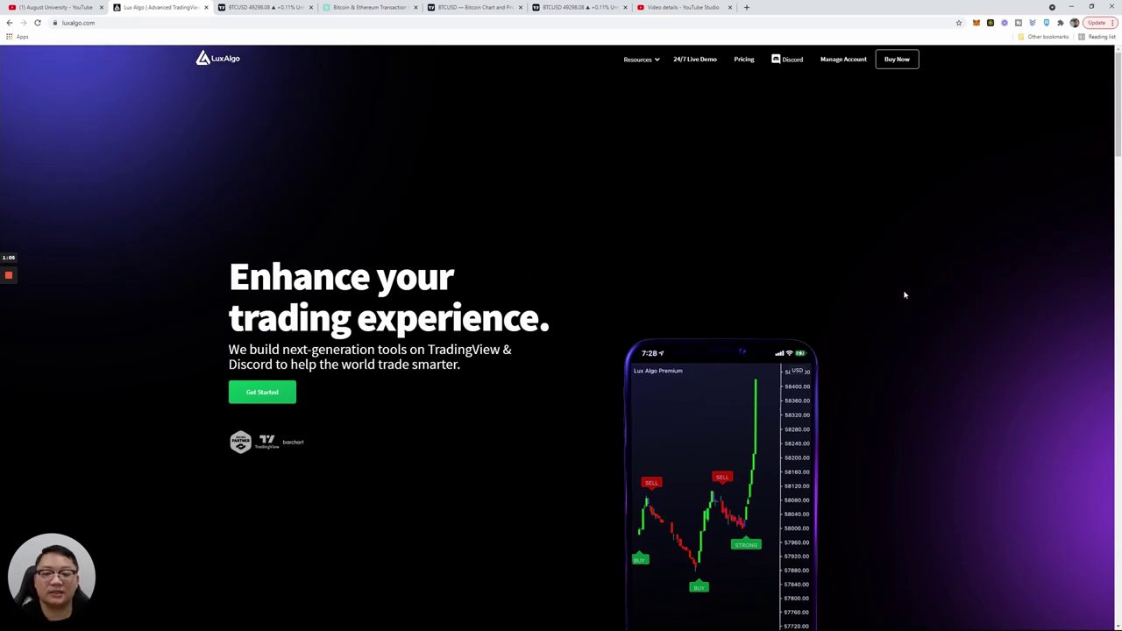
{"action": "scroll", "coordinate": [915, 289], "scroll_direction": "down", "scroll_amount": 2}
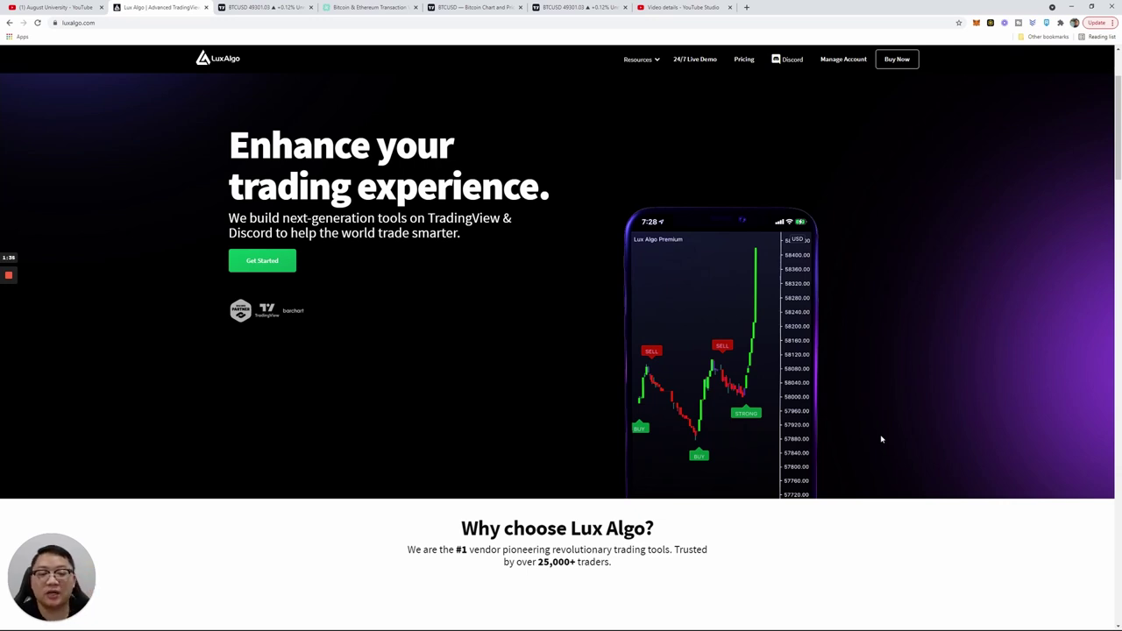
{"action": "scroll", "coordinate": [929, 431], "scroll_direction": "down", "scroll_amount": 4}
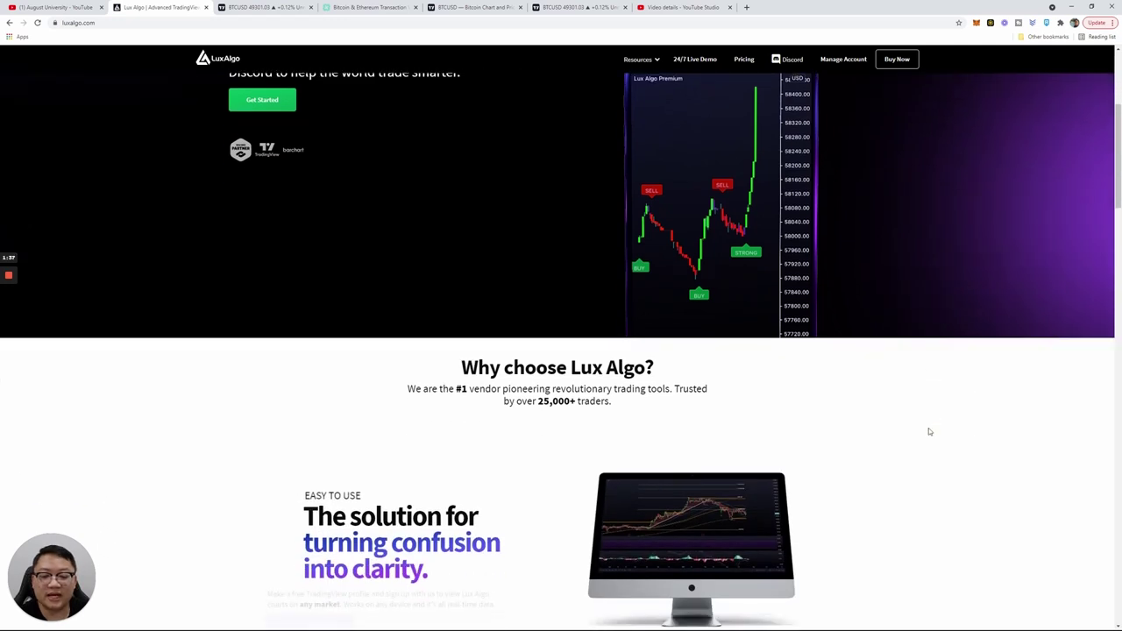
{"action": "scroll", "coordinate": [929, 432], "scroll_direction": "down", "scroll_amount": 1}
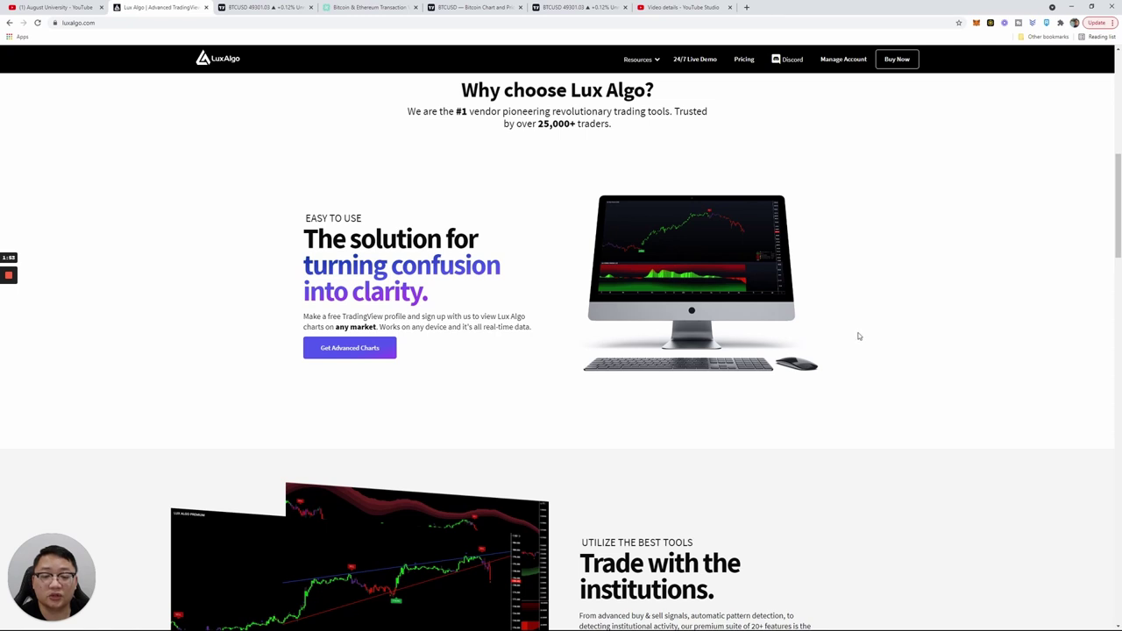
{"action": "scroll", "coordinate": [859, 333], "scroll_direction": "down", "scroll_amount": 3}
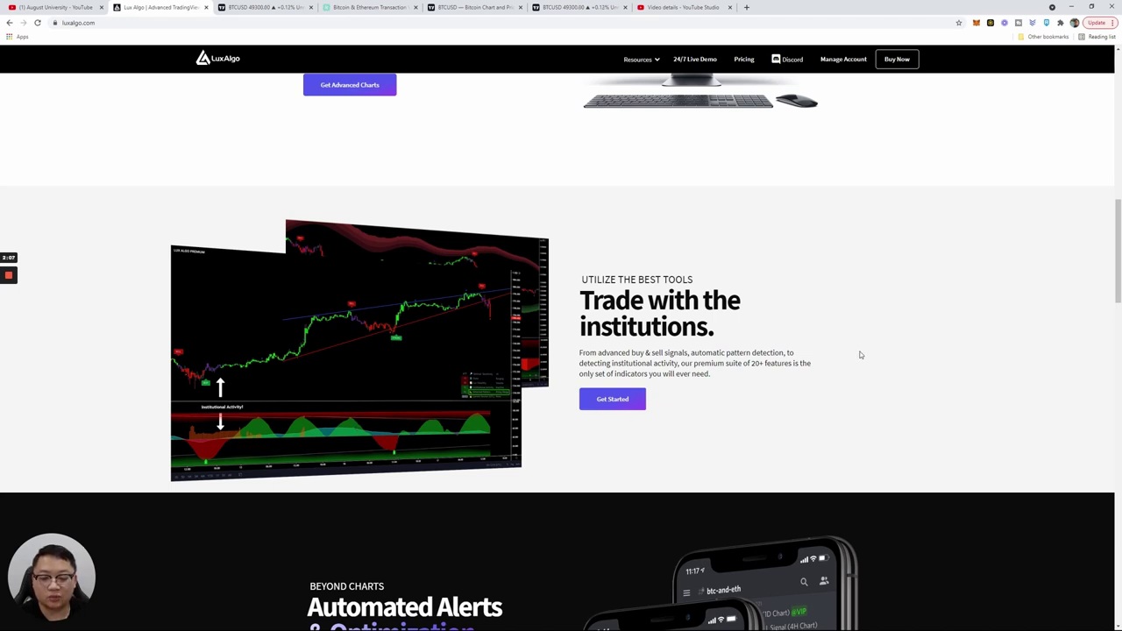
{"action": "scroll", "coordinate": [820, 361], "scroll_direction": "down", "scroll_amount": 3}
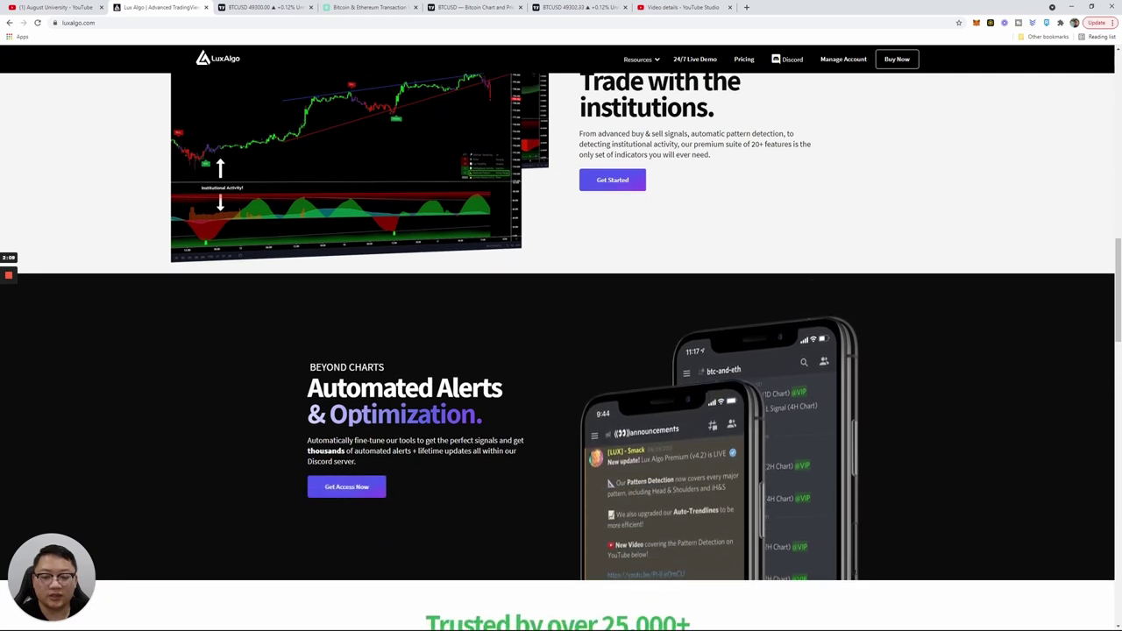
{"action": "scroll", "coordinate": [1036, 397], "scroll_direction": "down", "scroll_amount": 2}
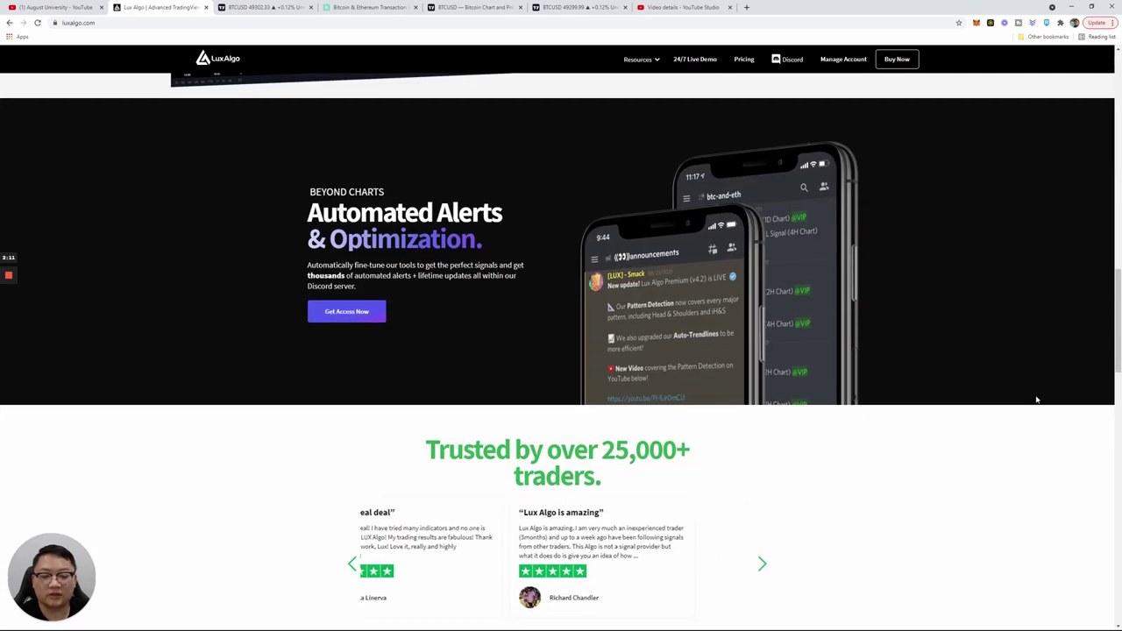
{"action": "scroll", "coordinate": [1036, 397], "scroll_direction": "up", "scroll_amount": 1}
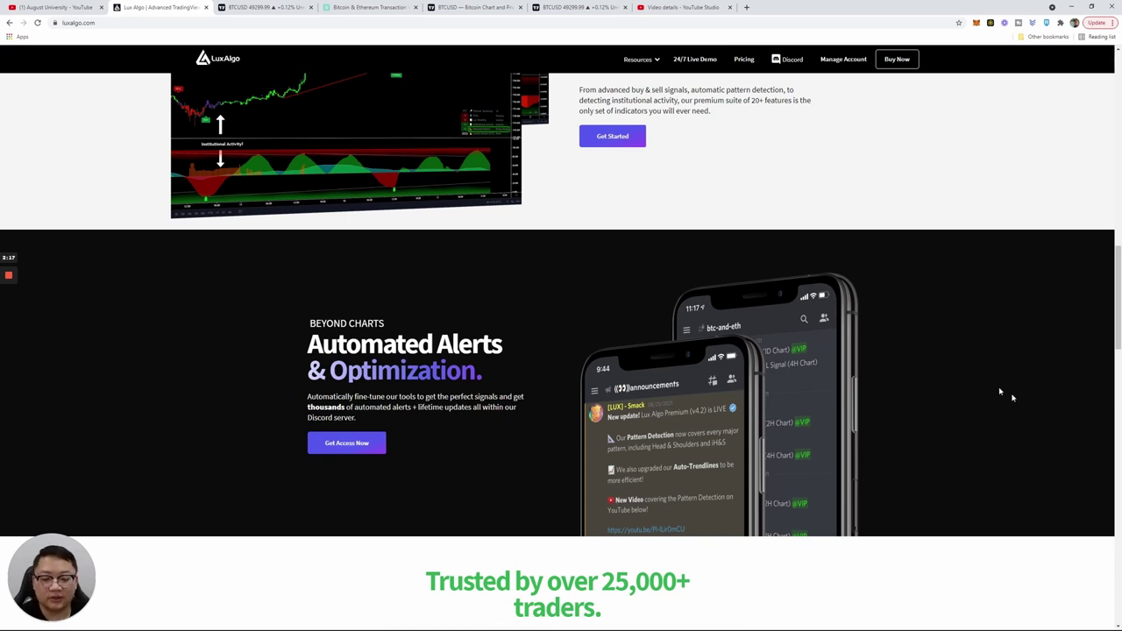
{"action": "scroll", "coordinate": [909, 345], "scroll_direction": "down", "scroll_amount": 3}
{"action": "scroll", "coordinate": [910, 346], "scroll_direction": "down", "scroll_amount": 2}
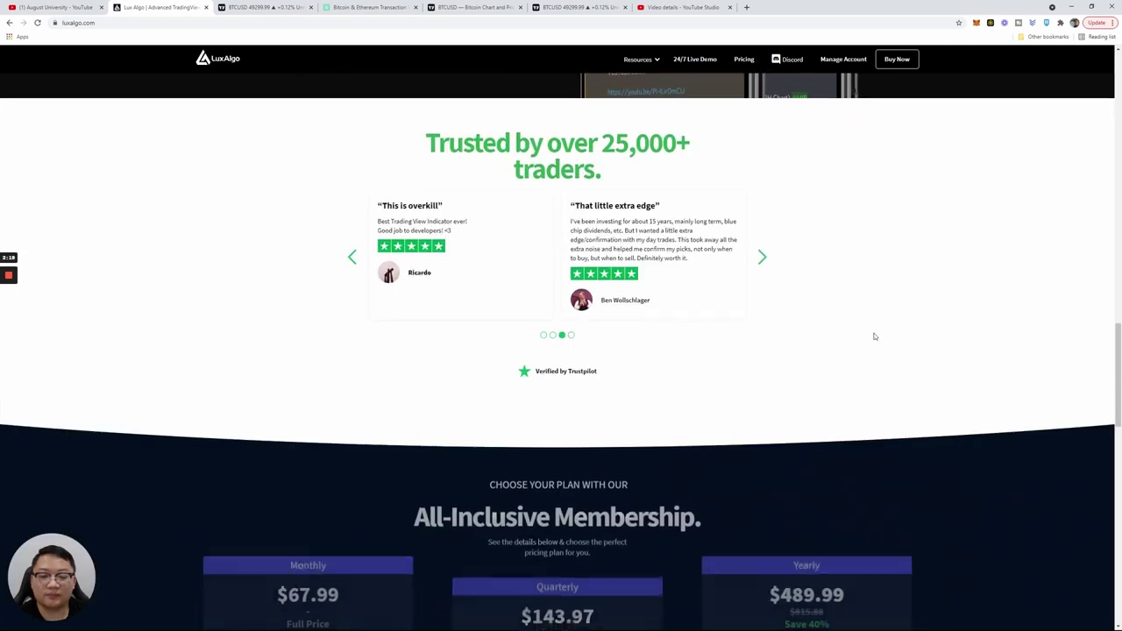
{"action": "scroll", "coordinate": [879, 295], "scroll_direction": "down", "scroll_amount": 2}
{"action": "scroll", "coordinate": [880, 297], "scroll_direction": "down", "scroll_amount": 2}
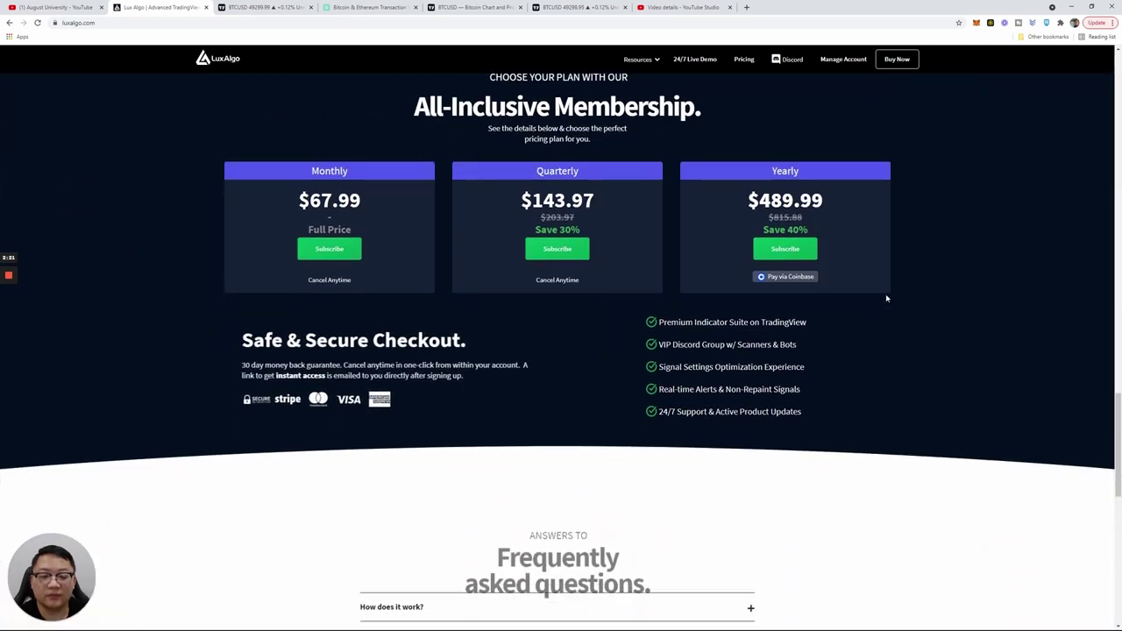
{"action": "scroll", "coordinate": [931, 297], "scroll_direction": "down", "scroll_amount": 1}
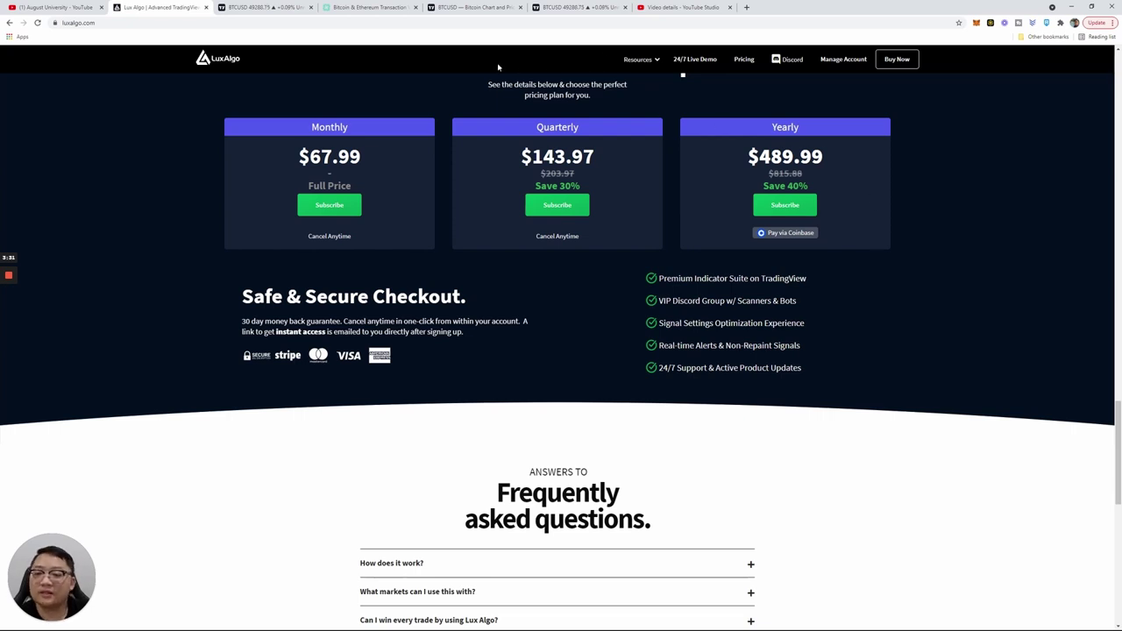
Bring up the BTCUSD 4-hour chart, then pan and zoom out to reveal more Lux Algo signals.
{"action": "left_click", "coordinate": [254, 10]}
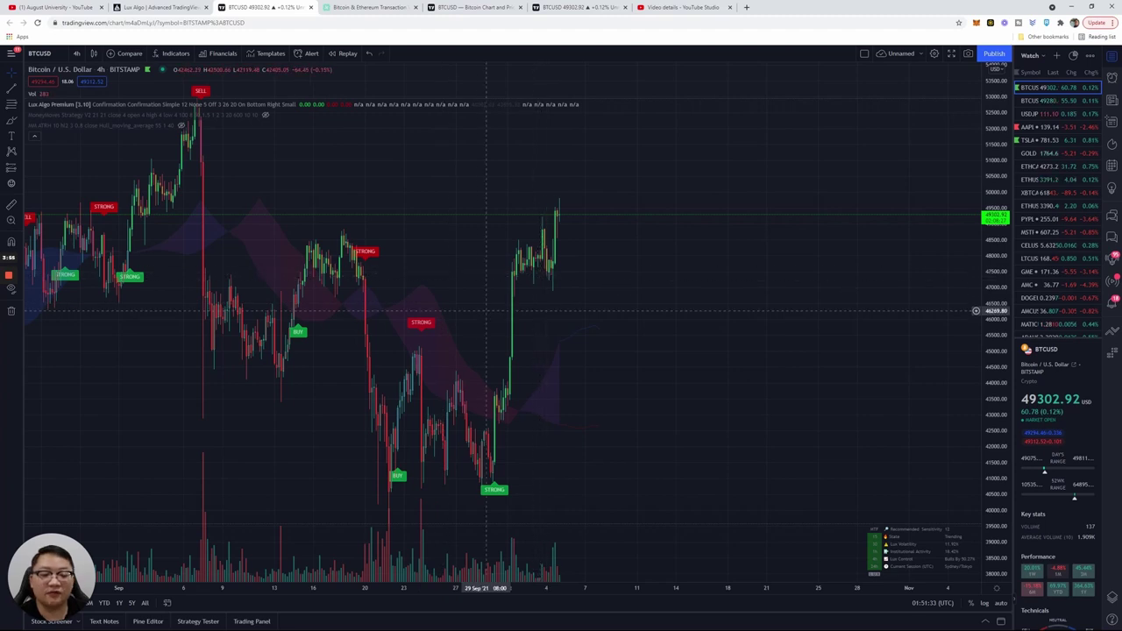
{"action": "left_click_drag", "start_coordinate": [573, 371], "coordinate": [658, 382]}
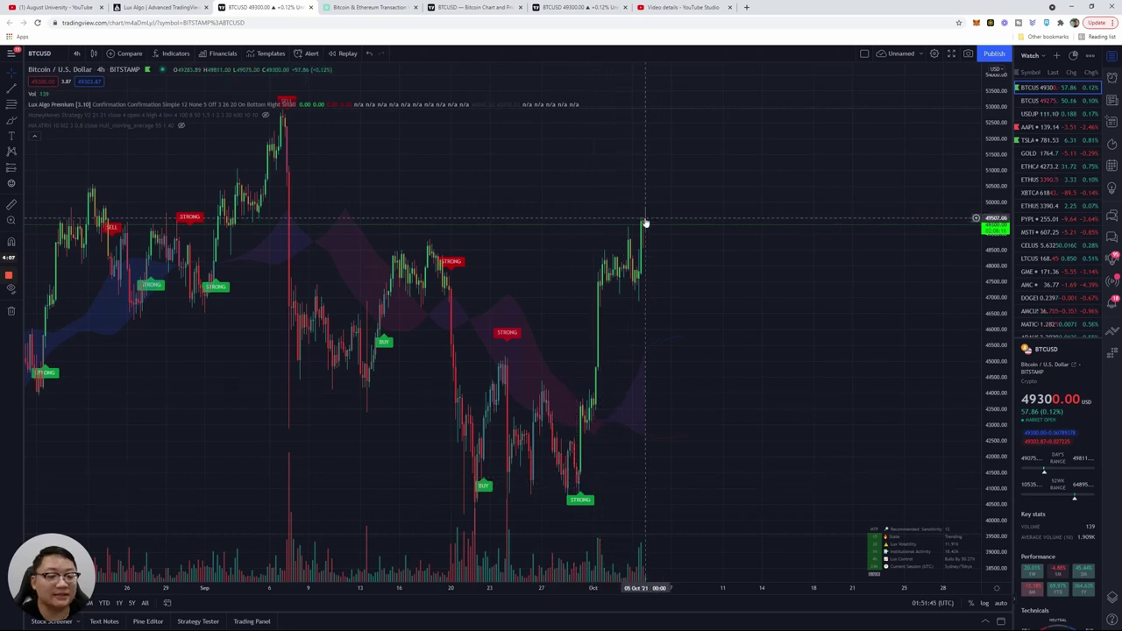
{"action": "scroll", "coordinate": [645, 222], "scroll_direction": "down", "scroll_amount": 3}
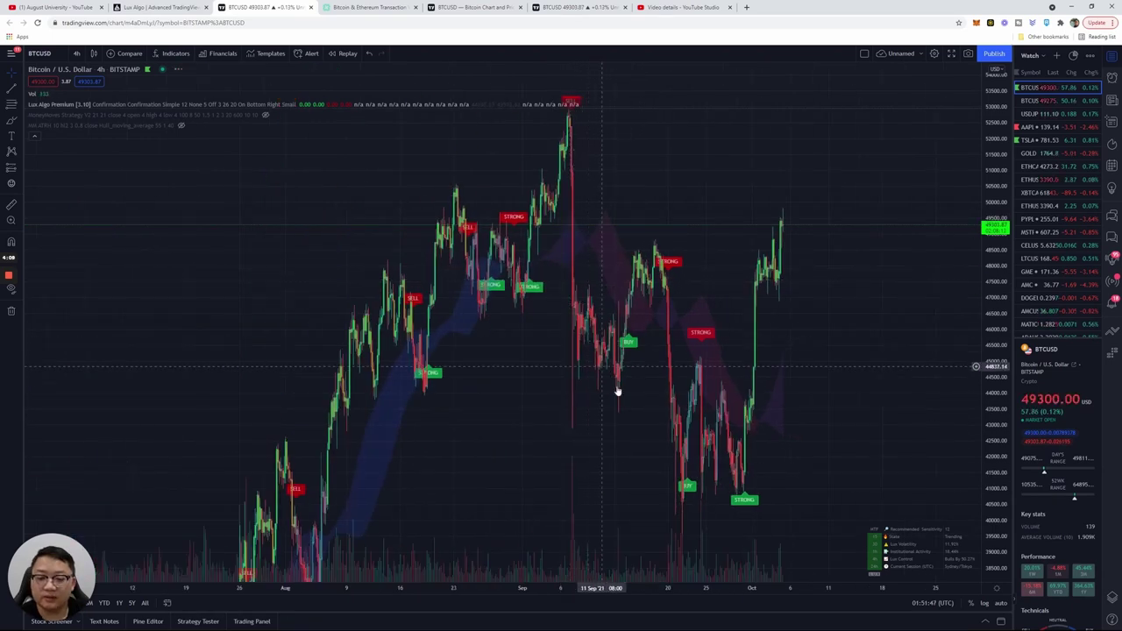
{"action": "left_click_drag", "start_coordinate": [651, 200], "coordinate": [621, 224]}
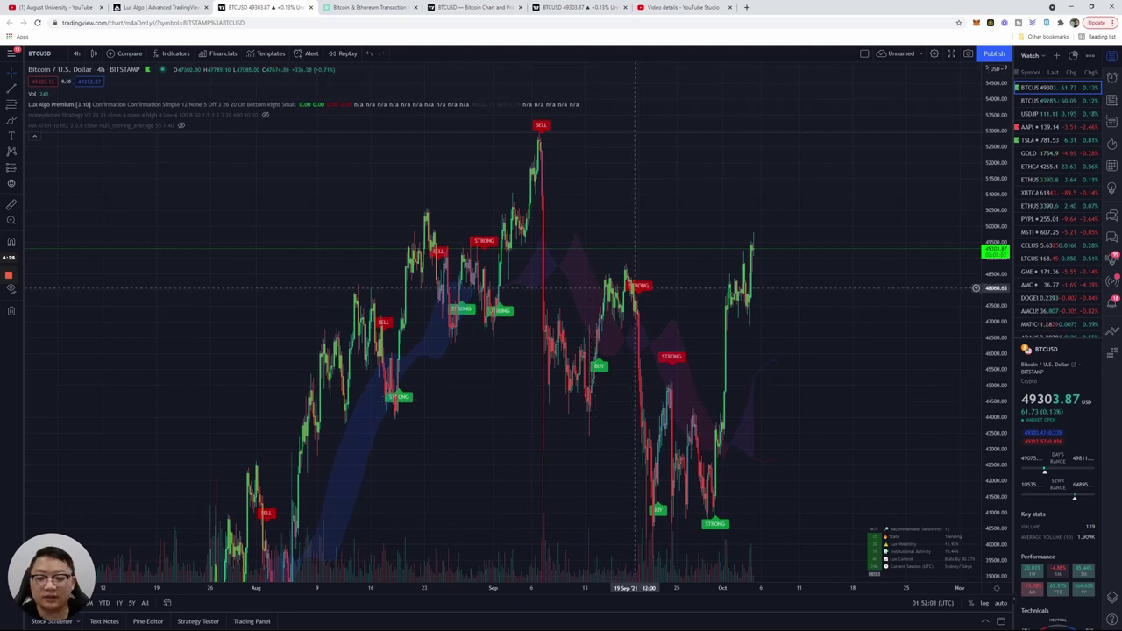
{"action": "scroll", "coordinate": [644, 235], "scroll_direction": "down", "scroll_amount": 2}
Change the BTCUSD chart interval to 1 day, then to 15 minutes.
{"action": "left_click", "coordinate": [76, 53]}
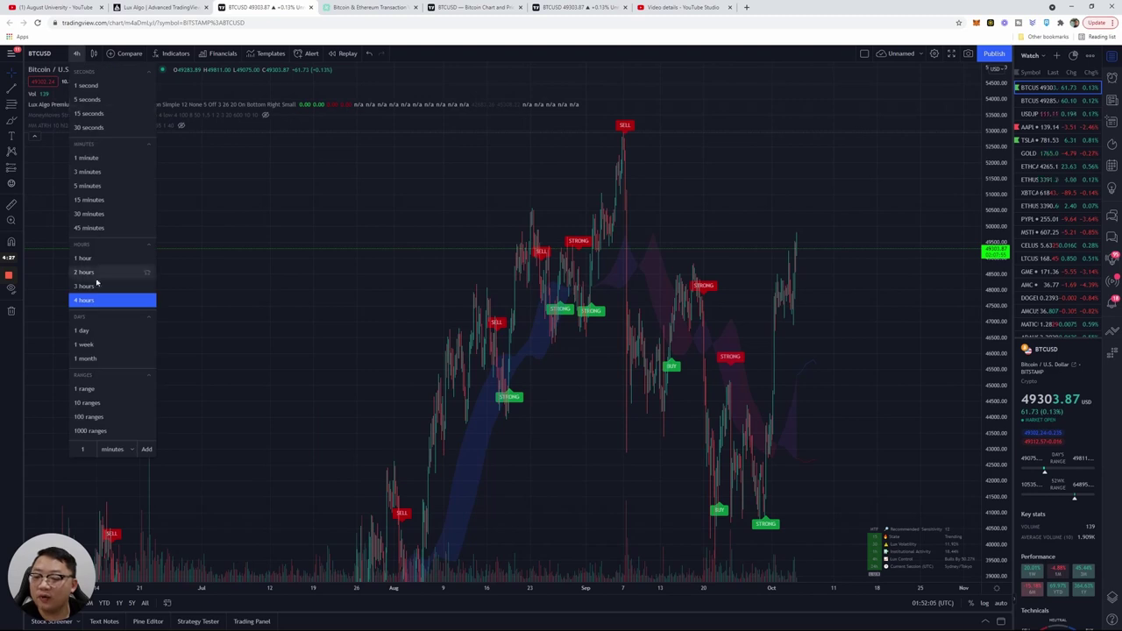
{"action": "left_click", "coordinate": [106, 332]}
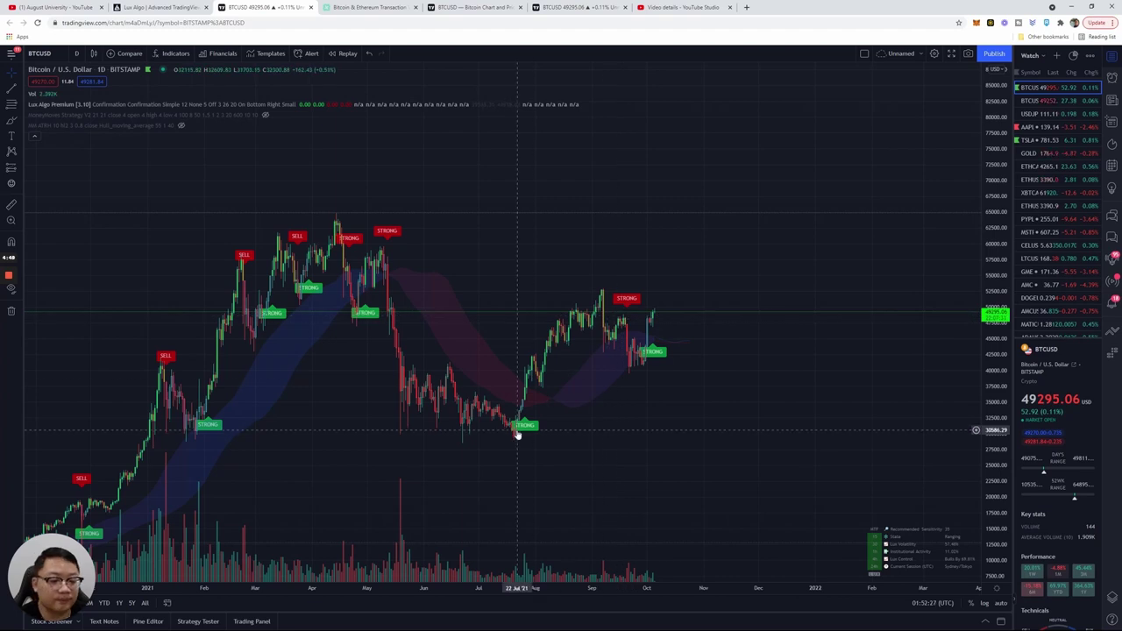
{"action": "left_click", "coordinate": [76, 54]}
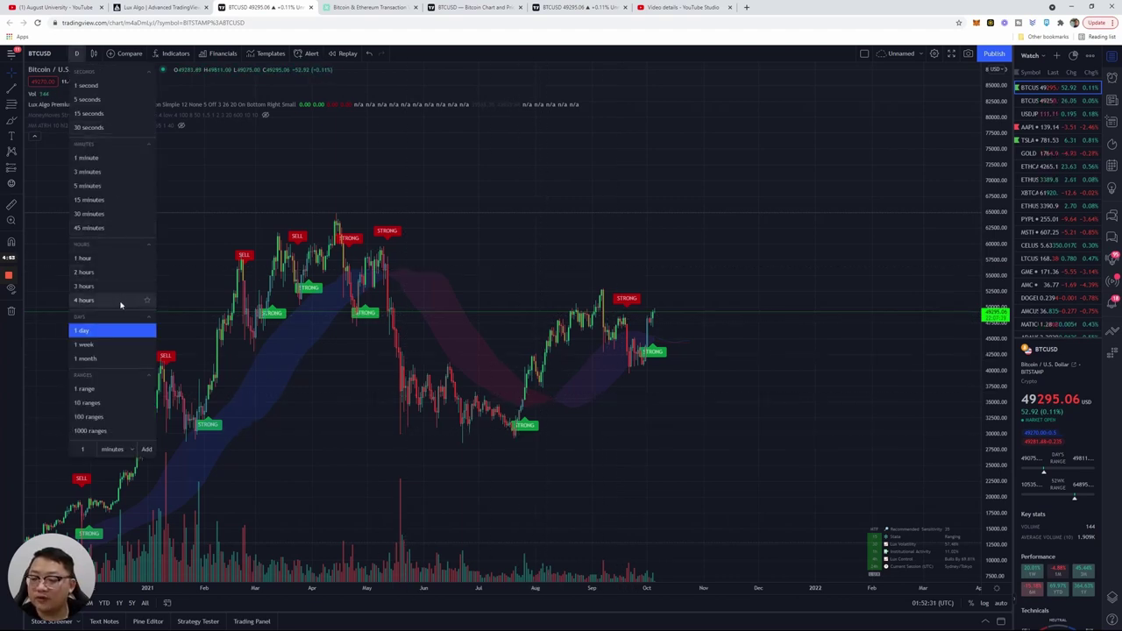
{"action": "left_click", "coordinate": [127, 202]}
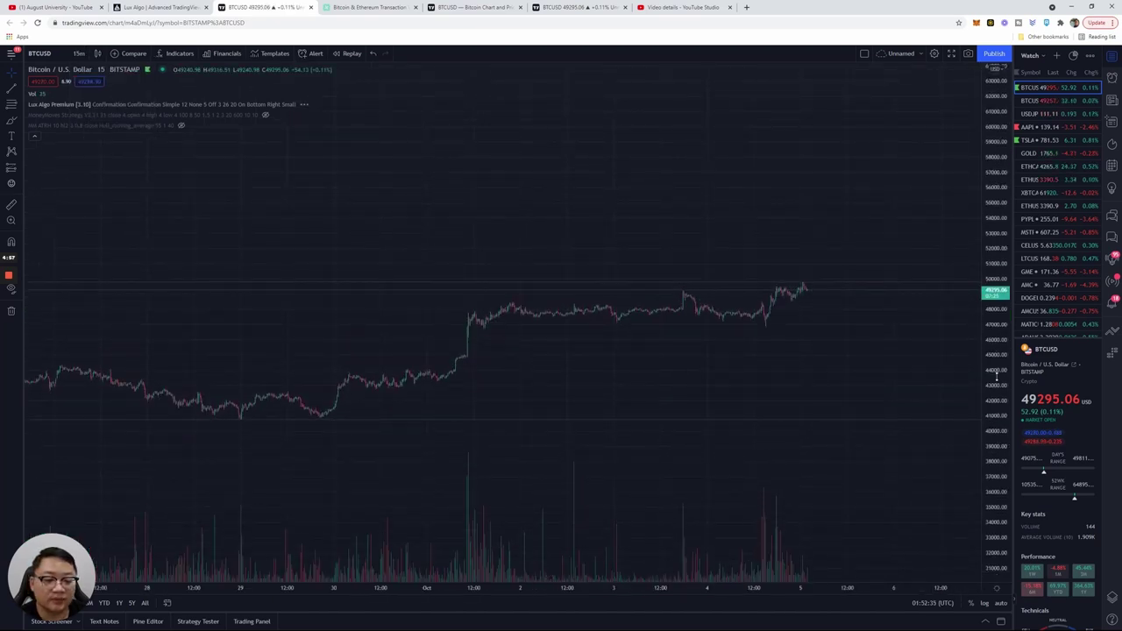
Pan the 15-minute BTCUSD chart back, then switch it to 30-minute candles.
{"action": "scroll", "coordinate": [935, 385], "scroll_direction": "up", "scroll_amount": 3}
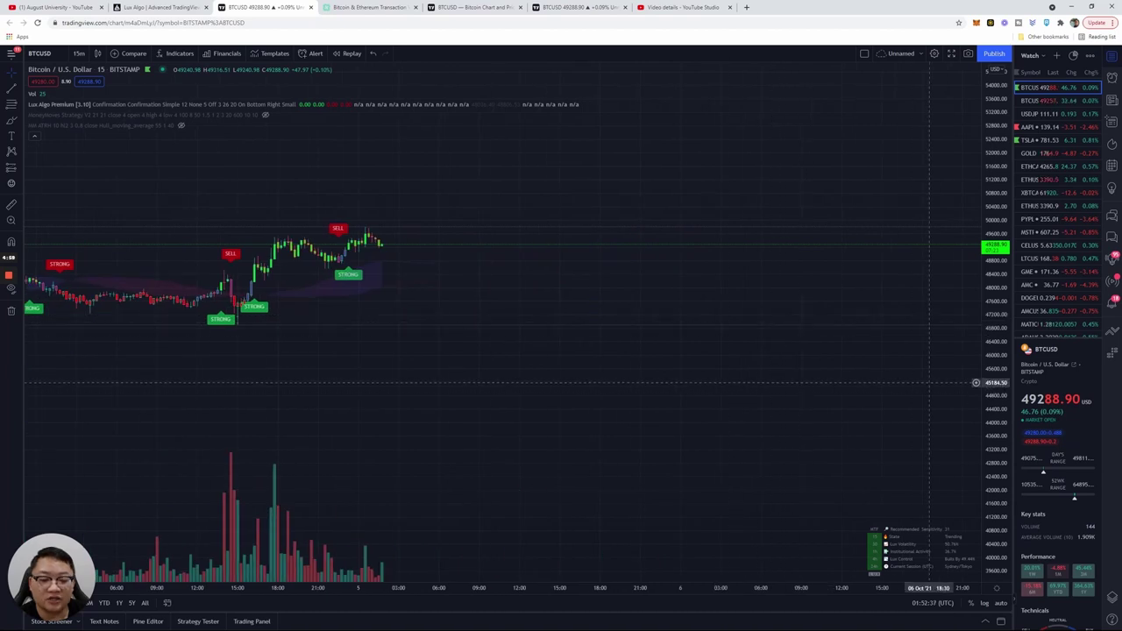
{"action": "left_click_drag", "start_coordinate": [551, 230], "coordinate": [705, 246]}
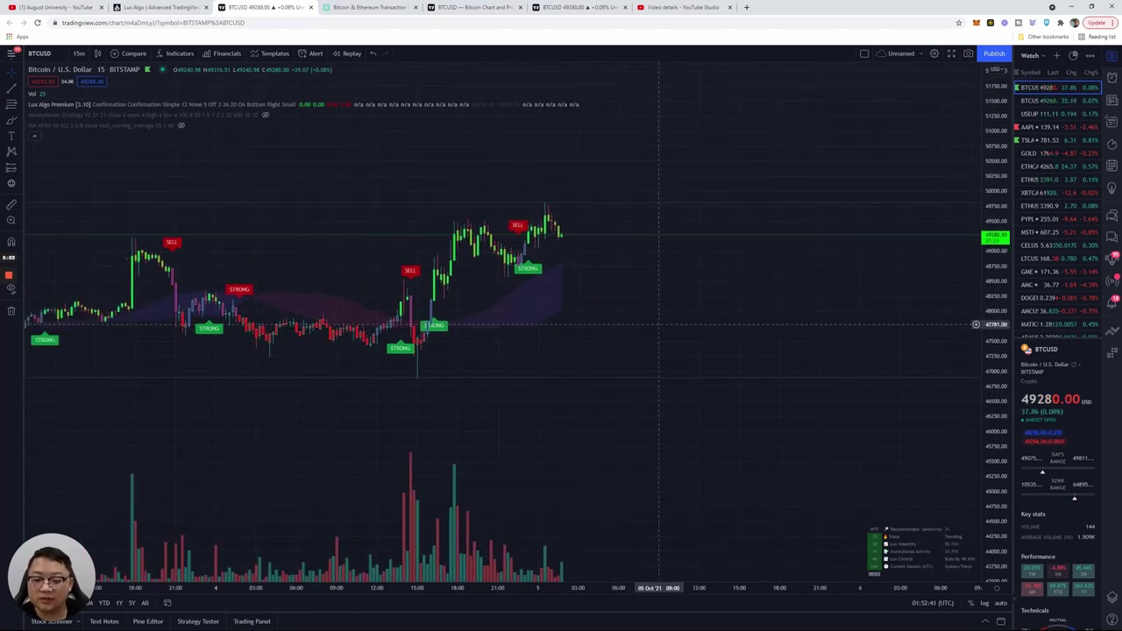
{"action": "scroll", "coordinate": [538, 274], "scroll_direction": "up", "scroll_amount": 2}
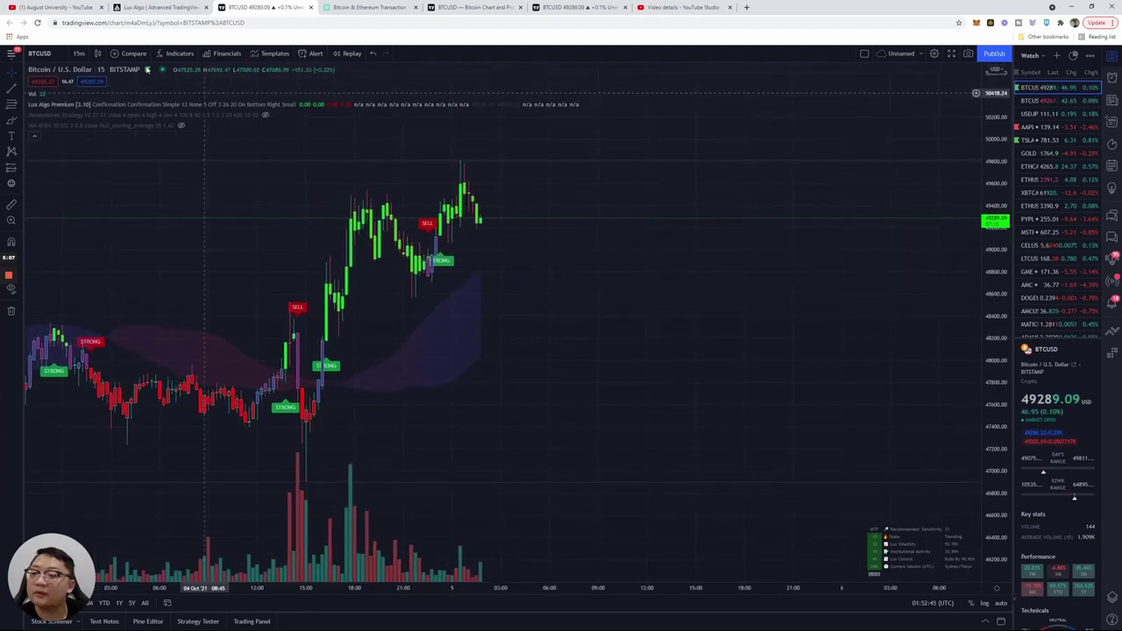
{"action": "left_click", "coordinate": [79, 53]}
{"action": "left_click", "coordinate": [114, 214]}
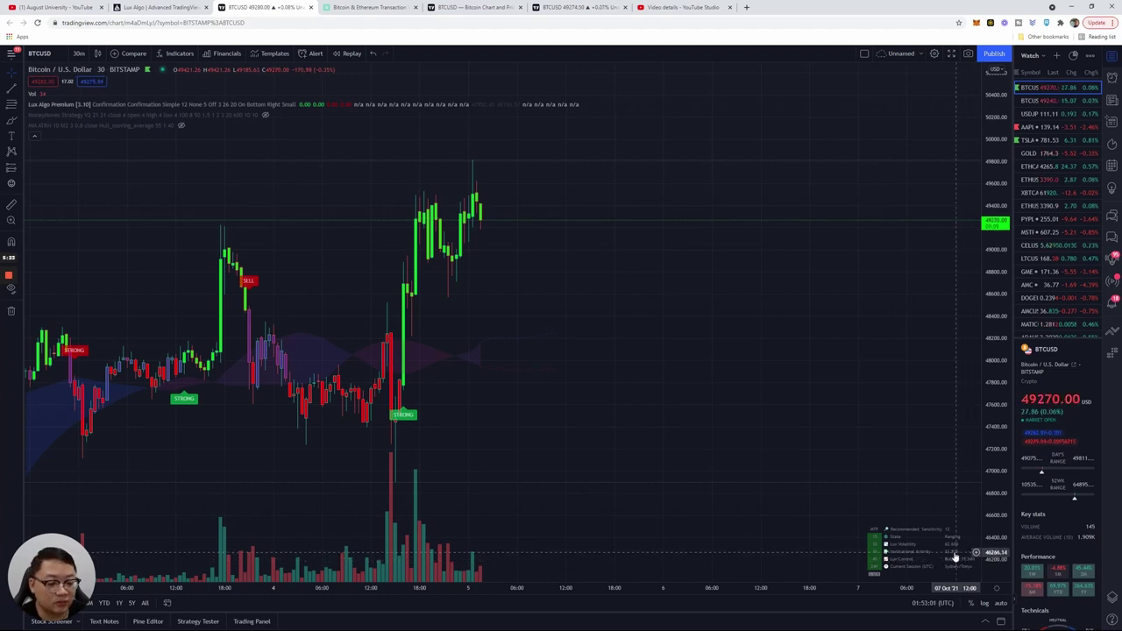
{"action": "left_click_drag", "start_coordinate": [507, 282], "coordinate": [560, 384]}
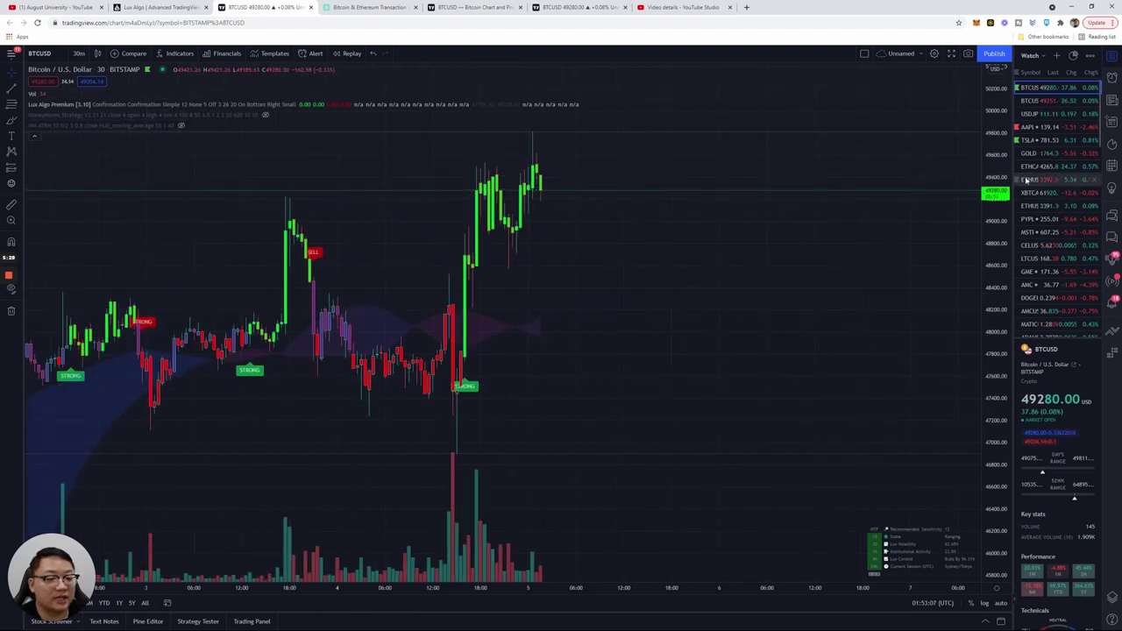
Set the interval to 4 hours and switch the symbol to ETHUSD.
{"action": "left_click", "coordinate": [79, 53]}
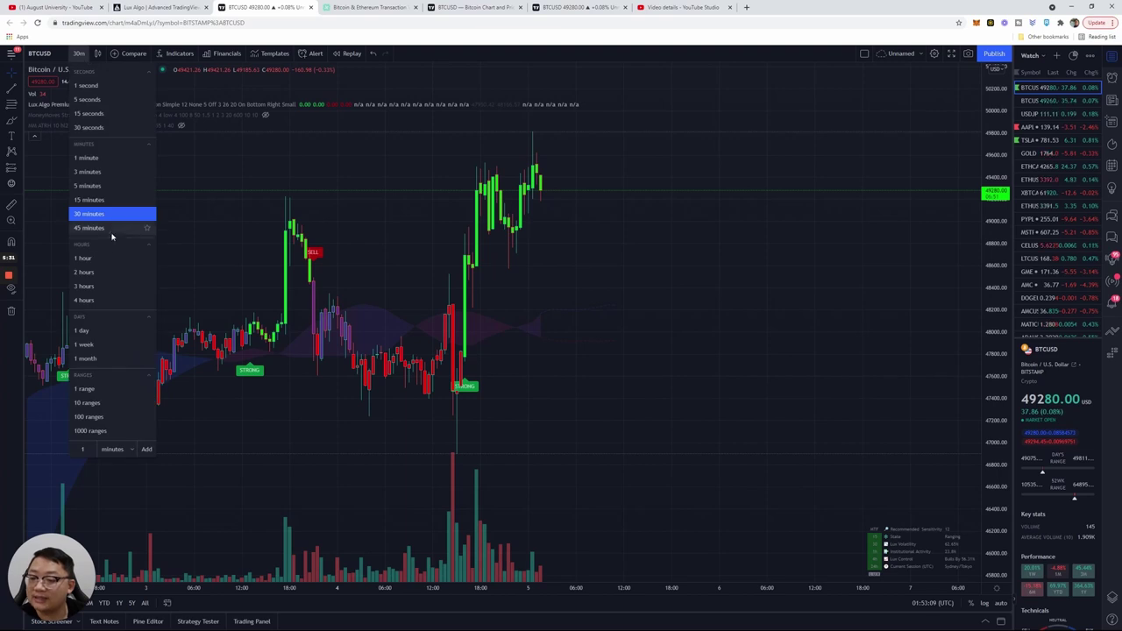
{"action": "left_click", "coordinate": [113, 299]}
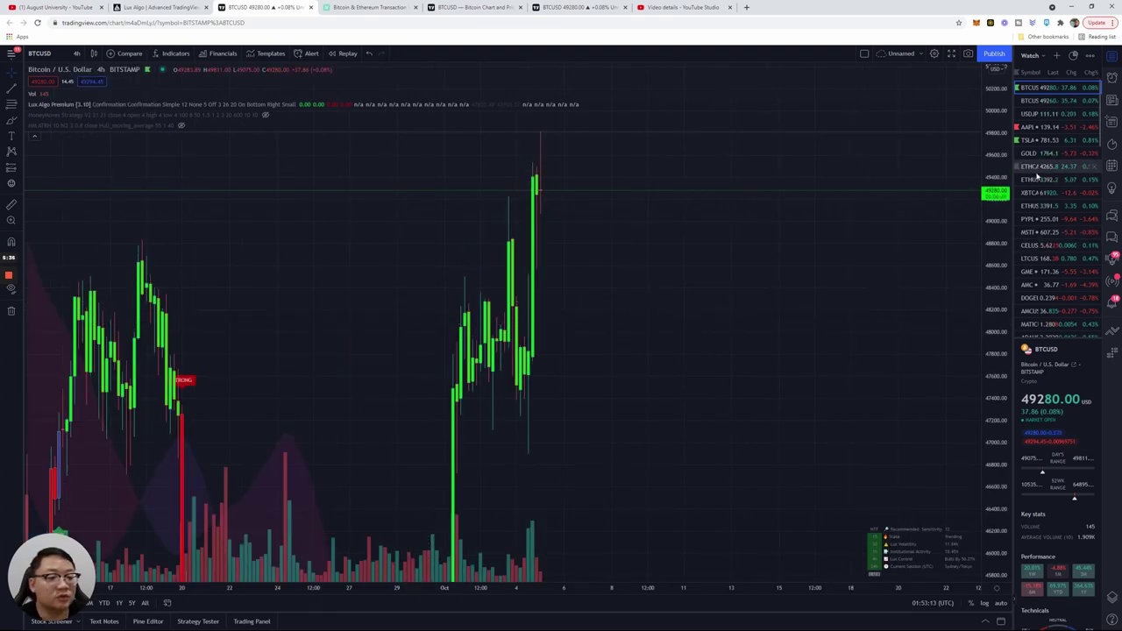
{"action": "left_click", "coordinate": [1037, 179]}
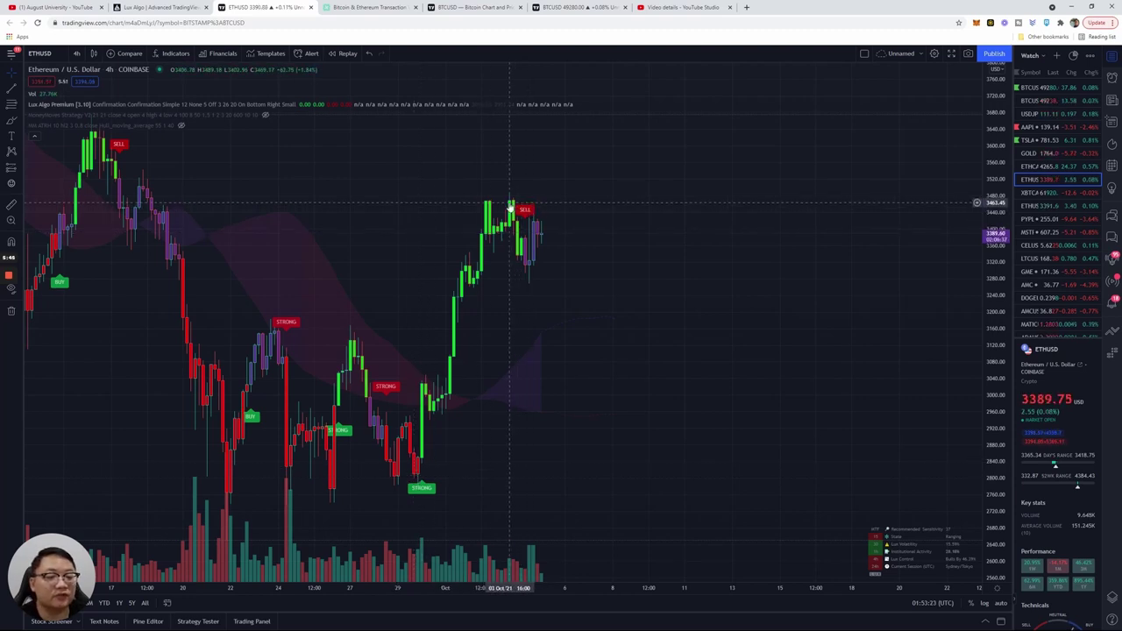
Zoom out, pan and rescale the ETHUSD 4-hour chart to span August to early October.
{"action": "scroll", "coordinate": [438, 249], "scroll_direction": "down", "scroll_amount": 3}
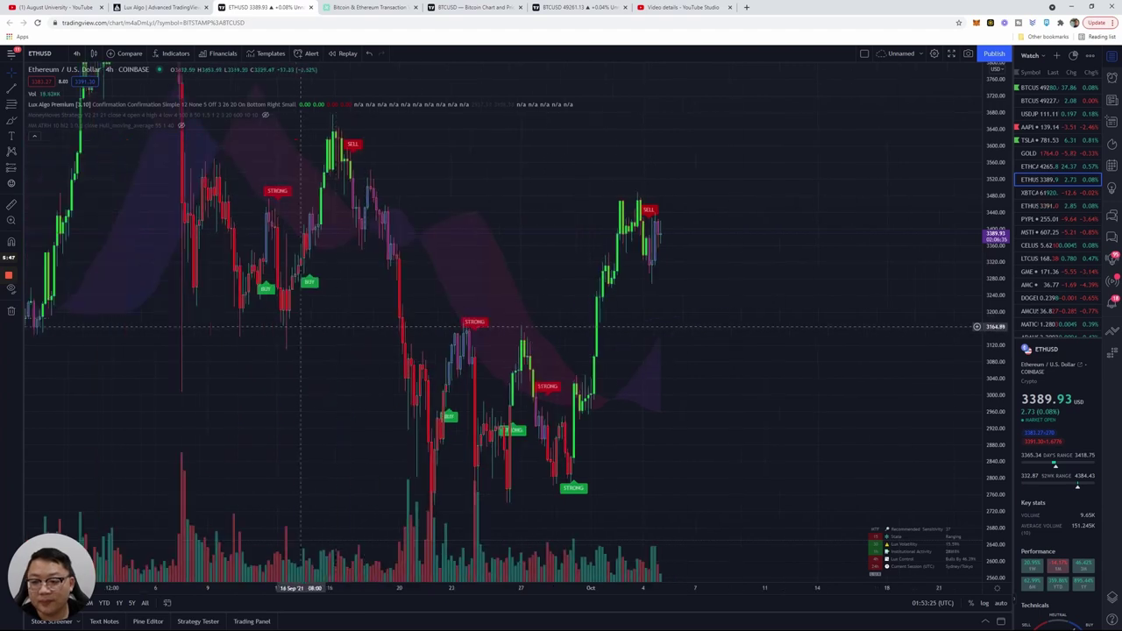
{"action": "scroll", "coordinate": [604, 281], "scroll_direction": "down", "scroll_amount": 3}
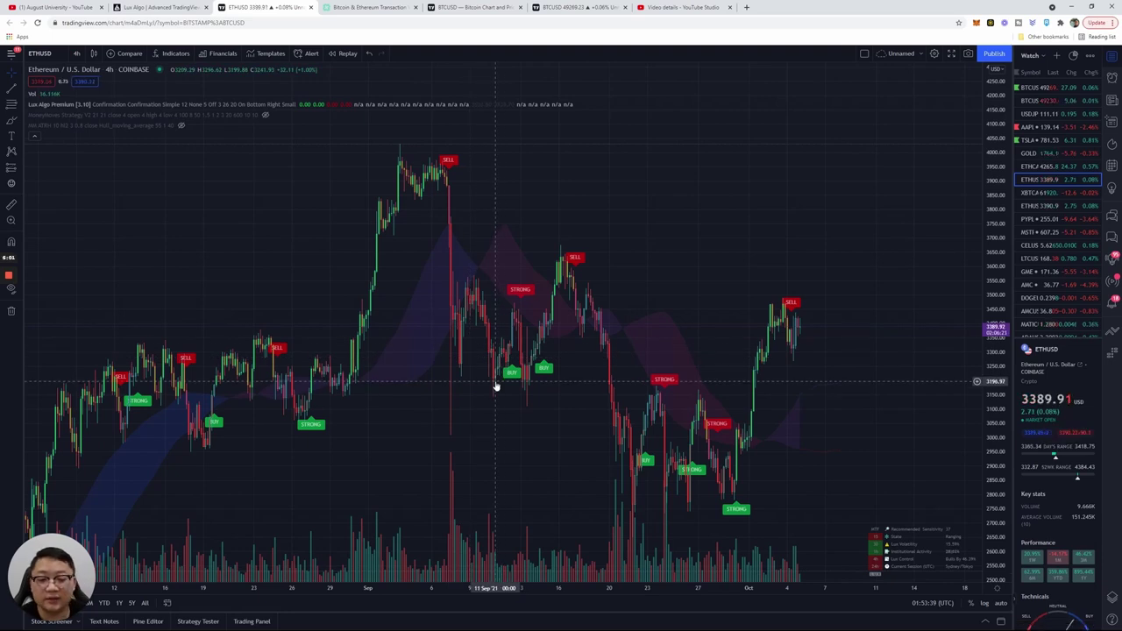
{"action": "scroll", "coordinate": [388, 325], "scroll_direction": "down", "scroll_amount": 2}
{"action": "left_click_drag", "start_coordinate": [470, 369], "coordinate": [429, 238]}
{"action": "left_click_drag", "start_coordinate": [995, 298], "coordinate": [994, 361]}
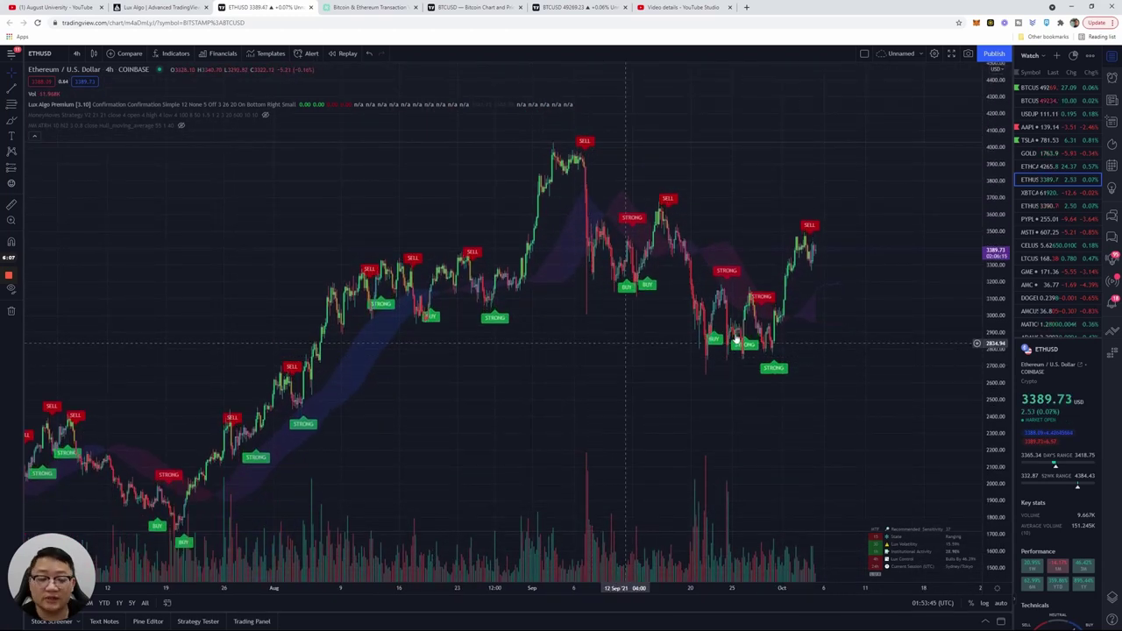
{"action": "scroll", "coordinate": [1008, 355], "scroll_direction": "up", "scroll_amount": 3}
{"action": "left_click_drag", "start_coordinate": [996, 375], "coordinate": [990, 247]}
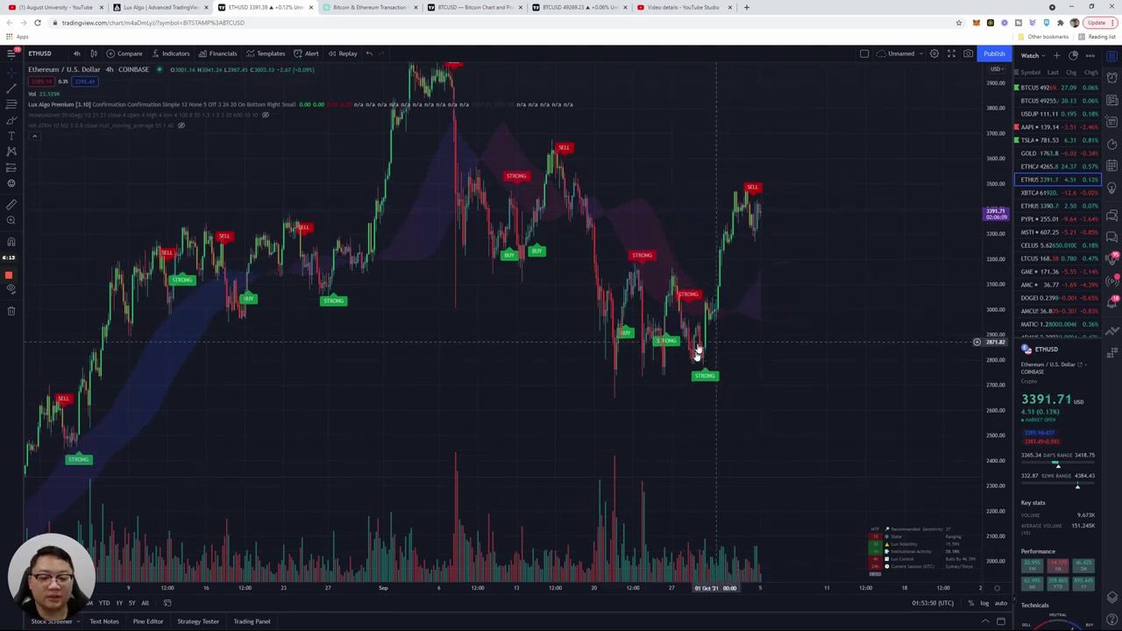
{"action": "left_click_drag", "start_coordinate": [778, 250], "coordinate": [822, 320]}
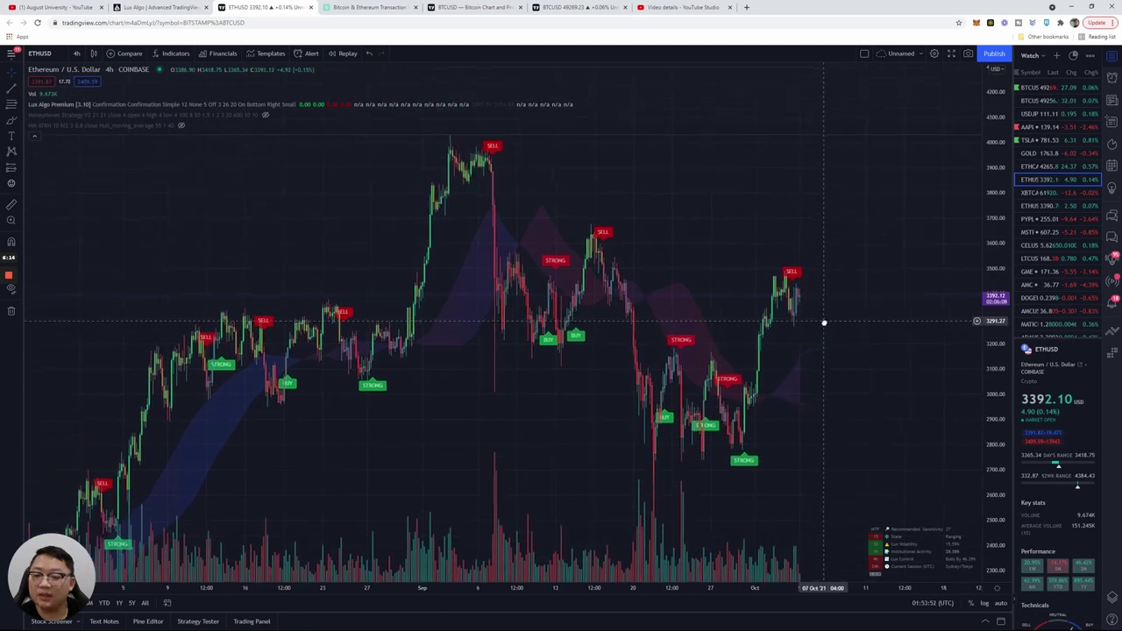
Switch the ETHUSD chart to 1-hour candles and pan toward the latest dates.
{"action": "left_click", "coordinate": [76, 54]}
{"action": "left_click", "coordinate": [112, 256]}
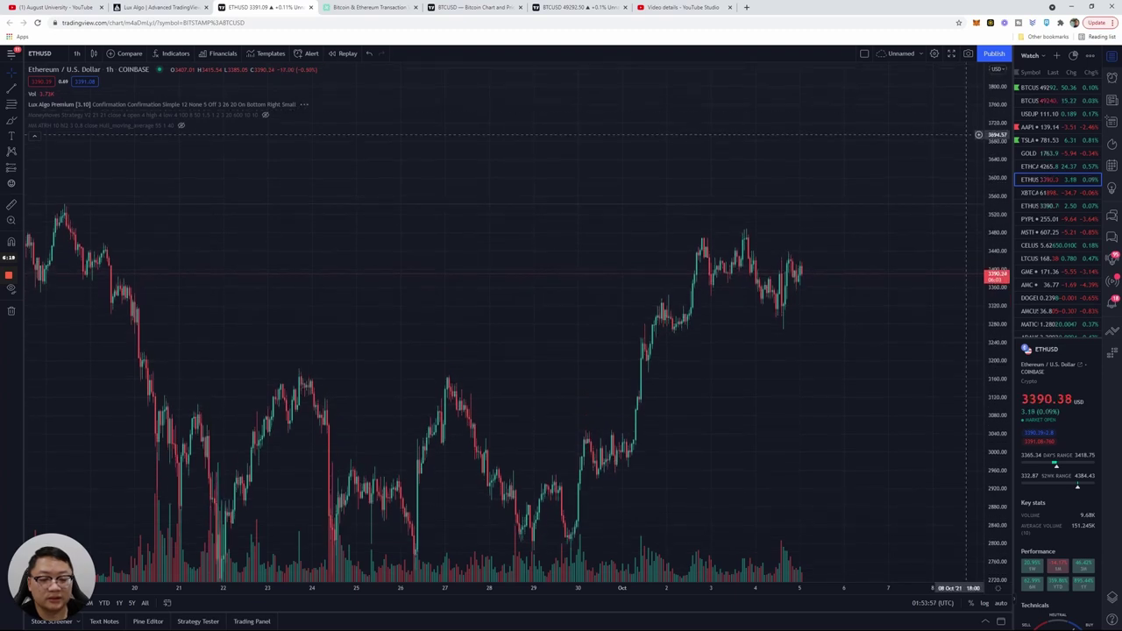
{"action": "left_click_drag", "start_coordinate": [967, 242], "coordinate": [808, 235]}
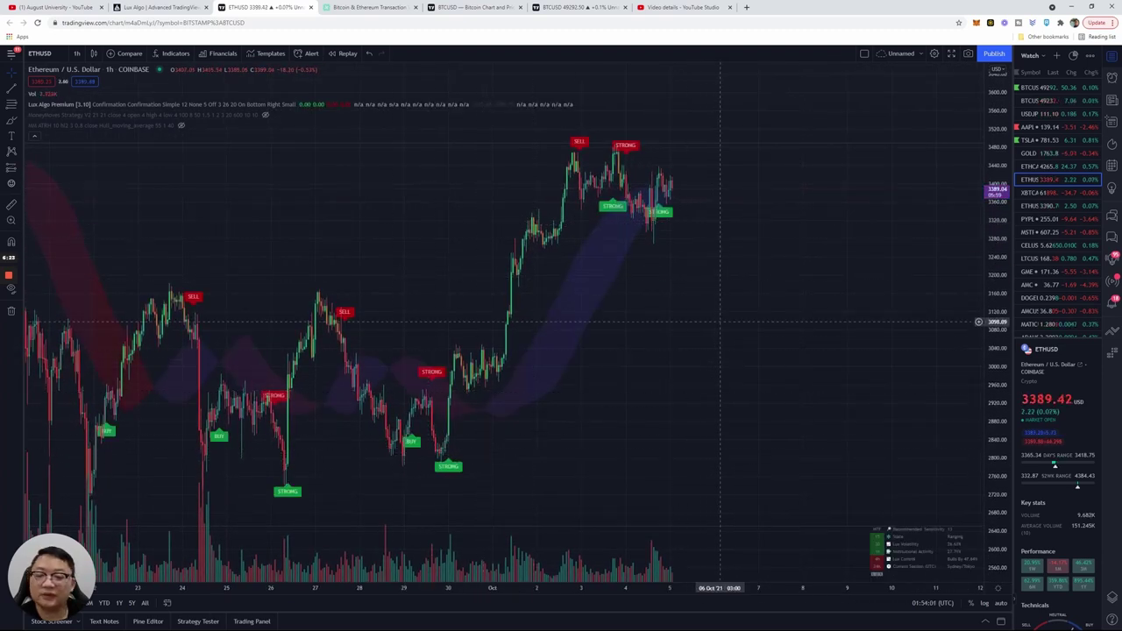
{"action": "scroll", "coordinate": [1066, 263], "scroll_direction": "down", "scroll_amount": 3}
{"action": "scroll", "coordinate": [1070, 272], "scroll_direction": "down", "scroll_amount": 3}
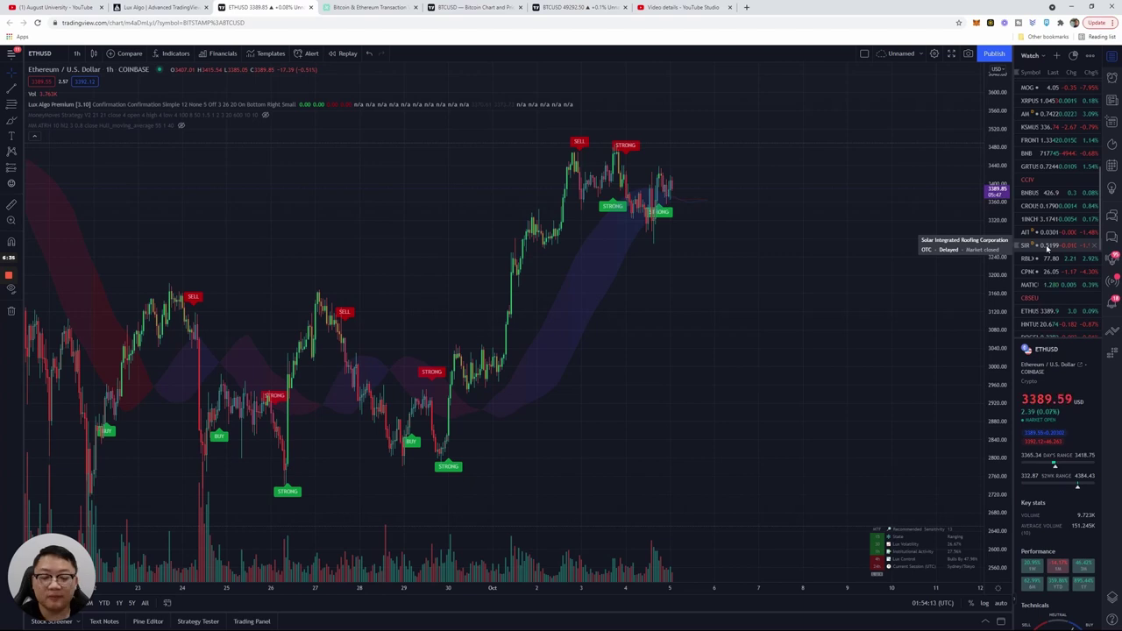
{"action": "scroll", "coordinate": [1070, 265], "scroll_direction": "up", "scroll_amount": 5}
Switch to TSLA, set 4-hour candles, and zoom out to cover July through October.
{"action": "left_click", "coordinate": [1034, 141]}
{"action": "scroll", "coordinate": [570, 342], "scroll_direction": "down", "scroll_amount": 2}
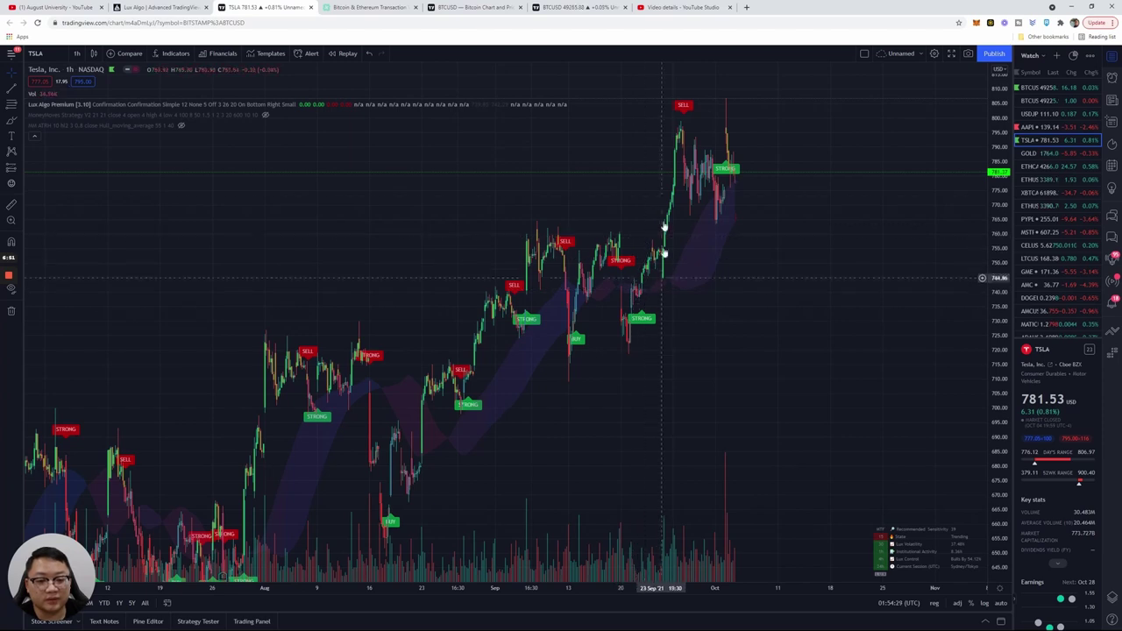
{"action": "scroll", "coordinate": [736, 262], "scroll_direction": "up", "scroll_amount": 2}
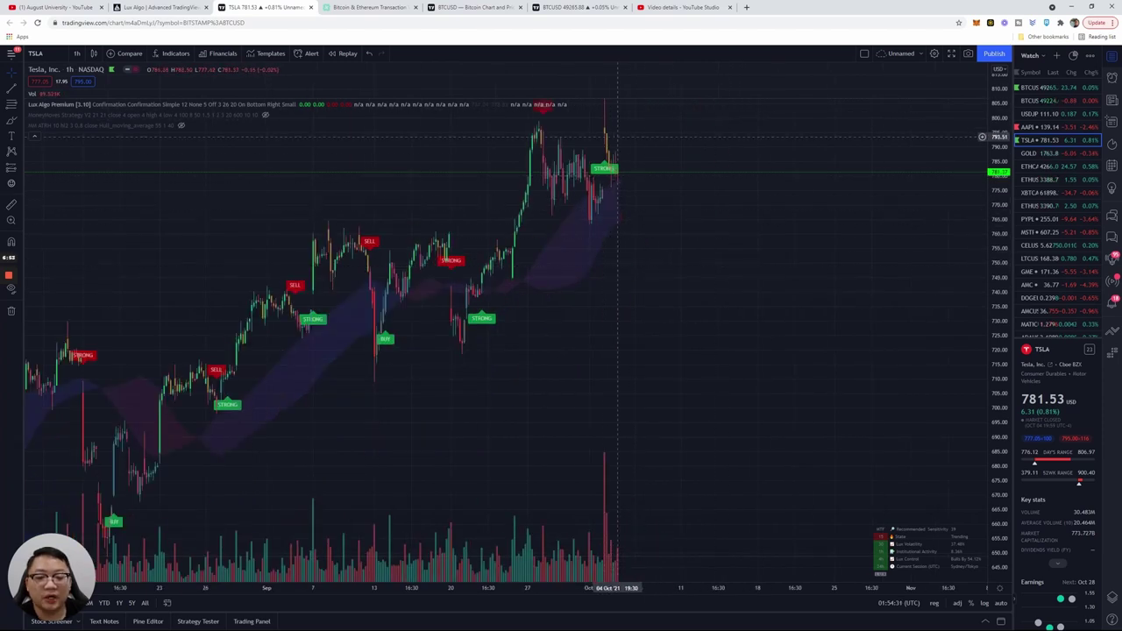
{"action": "scroll", "coordinate": [511, 358], "scroll_direction": "down", "scroll_amount": 1}
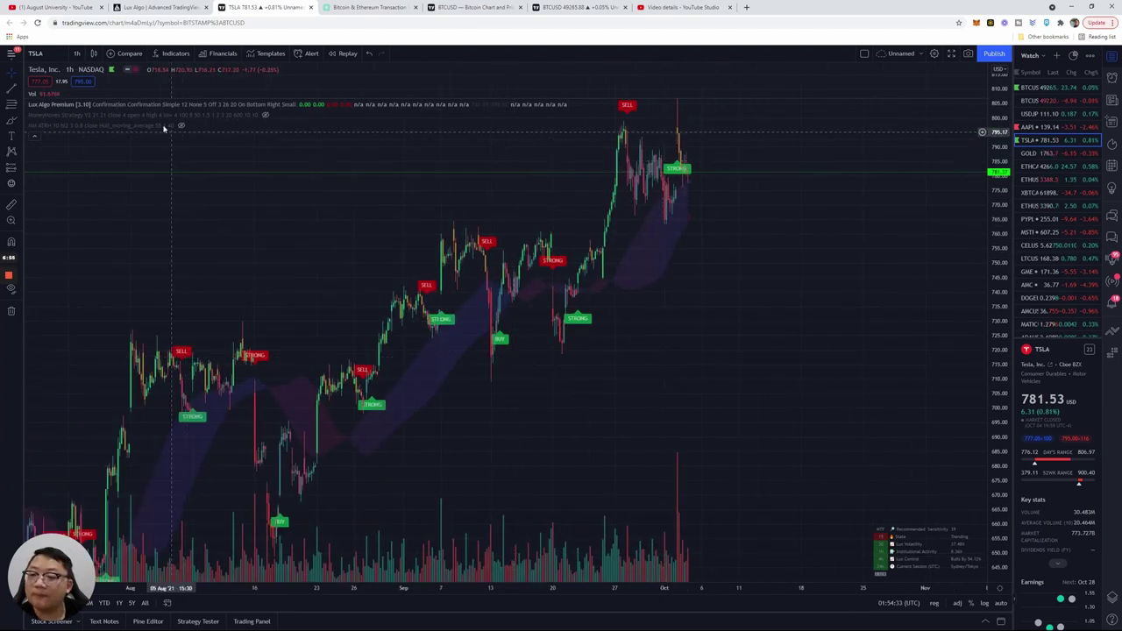
{"action": "left_click", "coordinate": [76, 54]}
{"action": "left_click", "coordinate": [83, 299]}
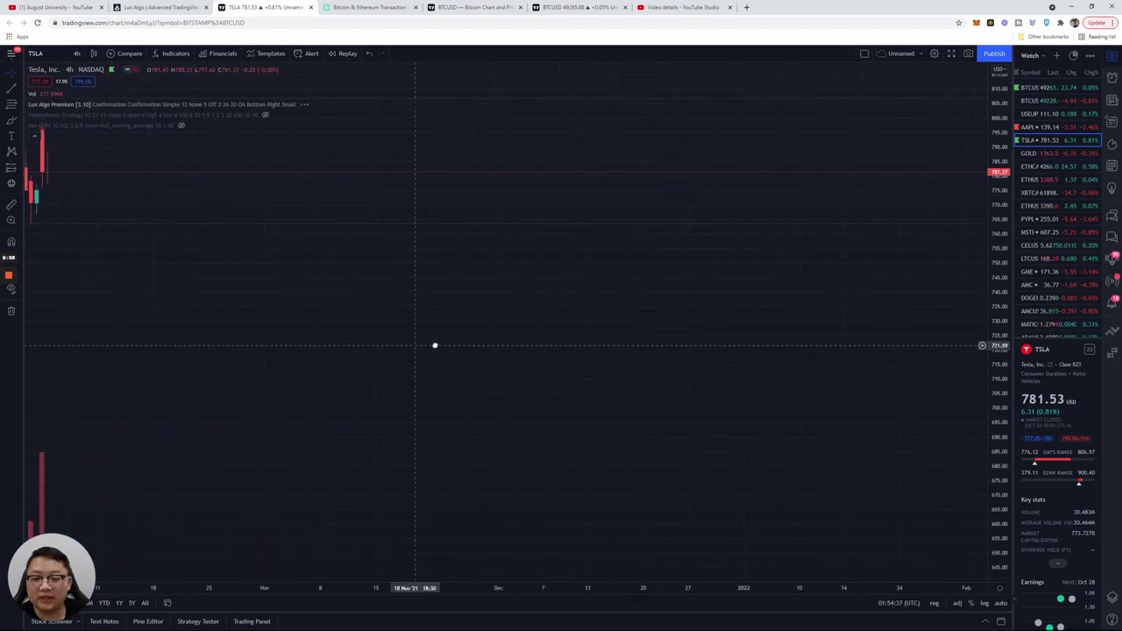
{"action": "scroll", "coordinate": [602, 198], "scroll_direction": "down", "scroll_amount": 3}
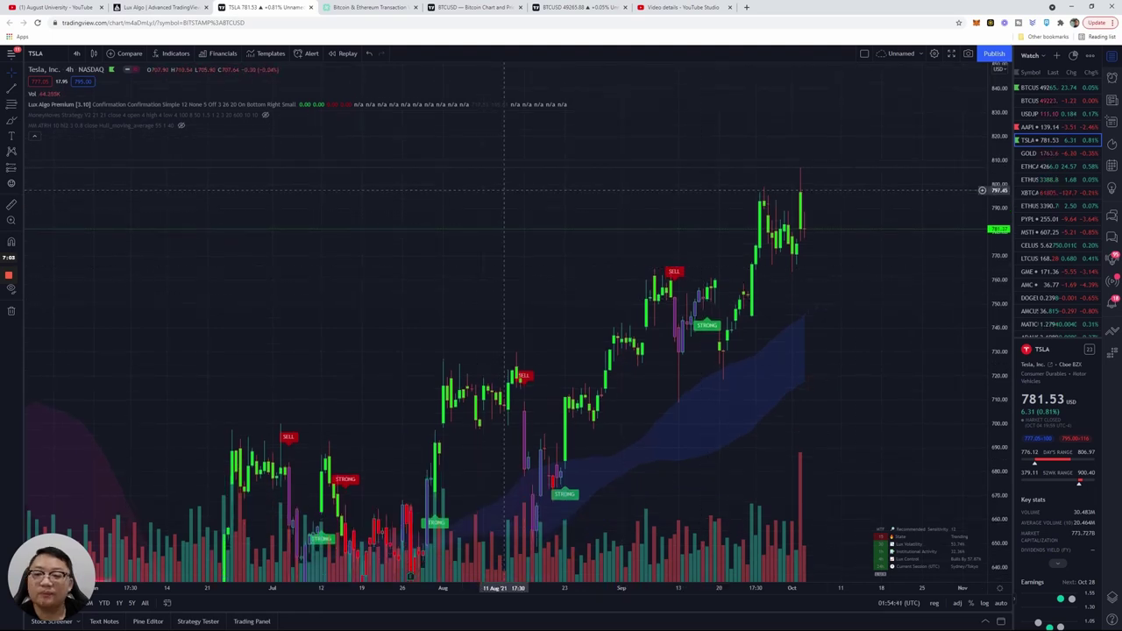
{"action": "mouse_move", "coordinate": [231, 105]}
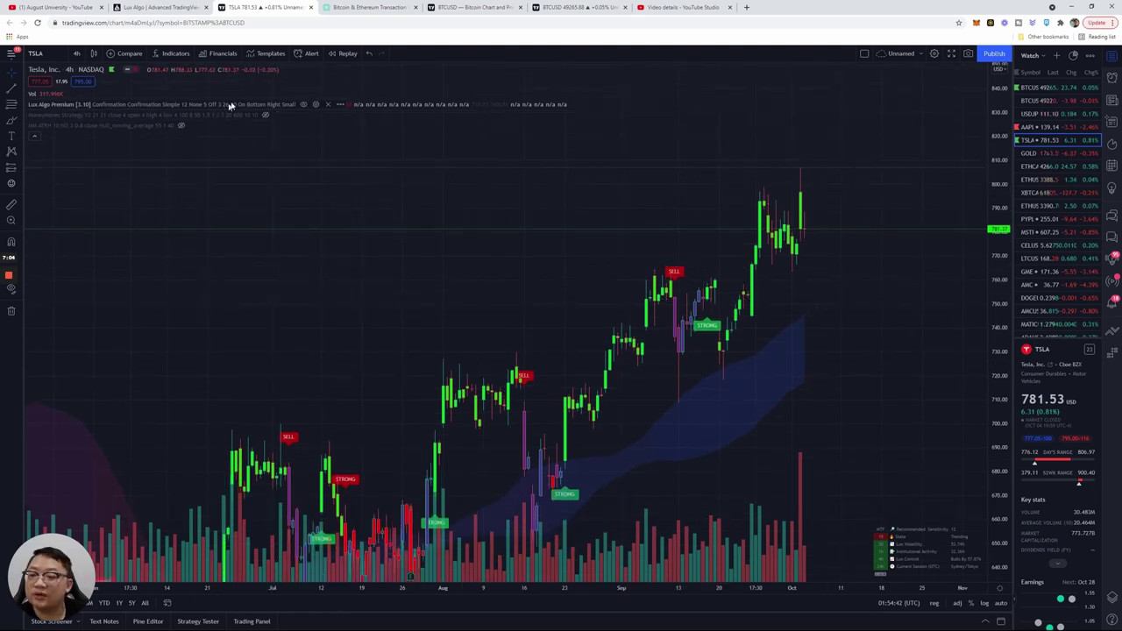
{"action": "left_click", "coordinate": [315, 105]}
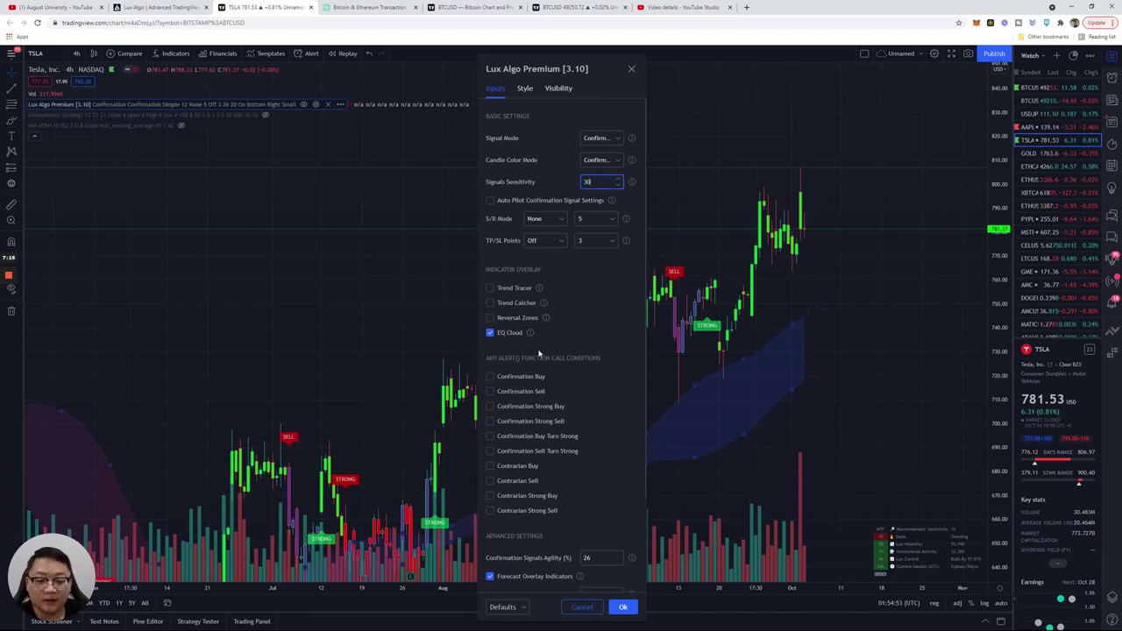
{"action": "left_click", "coordinate": [622, 606]}
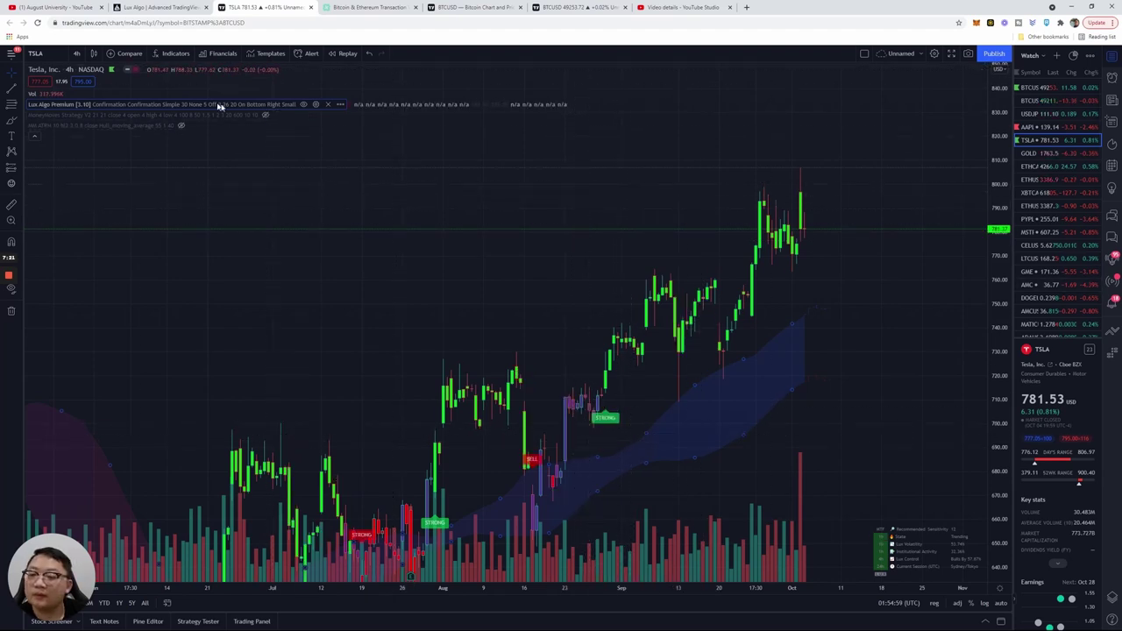
{"action": "left_click", "coordinate": [315, 105]}
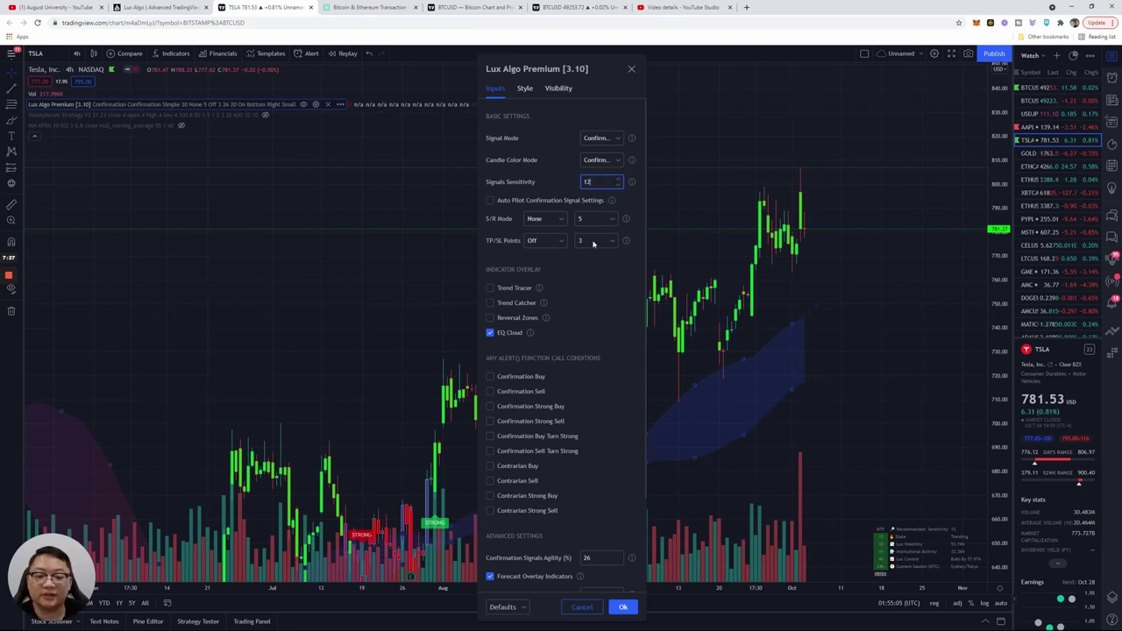
{"action": "scroll", "coordinate": [593, 382], "scroll_direction": "down", "scroll_amount": 3}
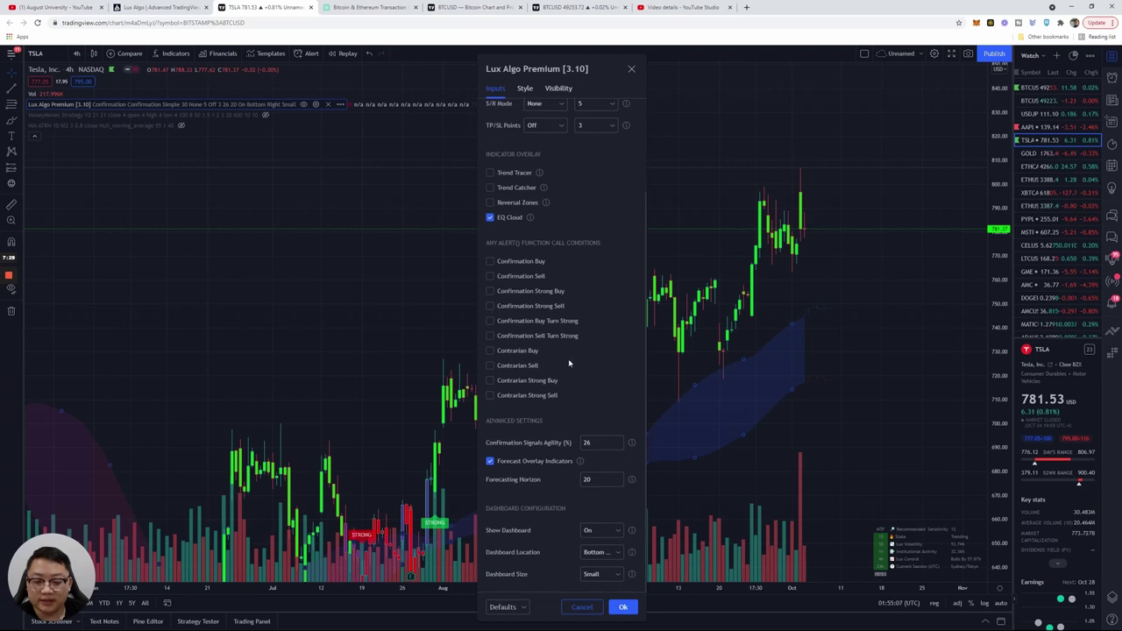
{"action": "scroll", "coordinate": [566, 310], "scroll_direction": "up", "scroll_amount": 3}
{"action": "left_click", "coordinate": [622, 607]}
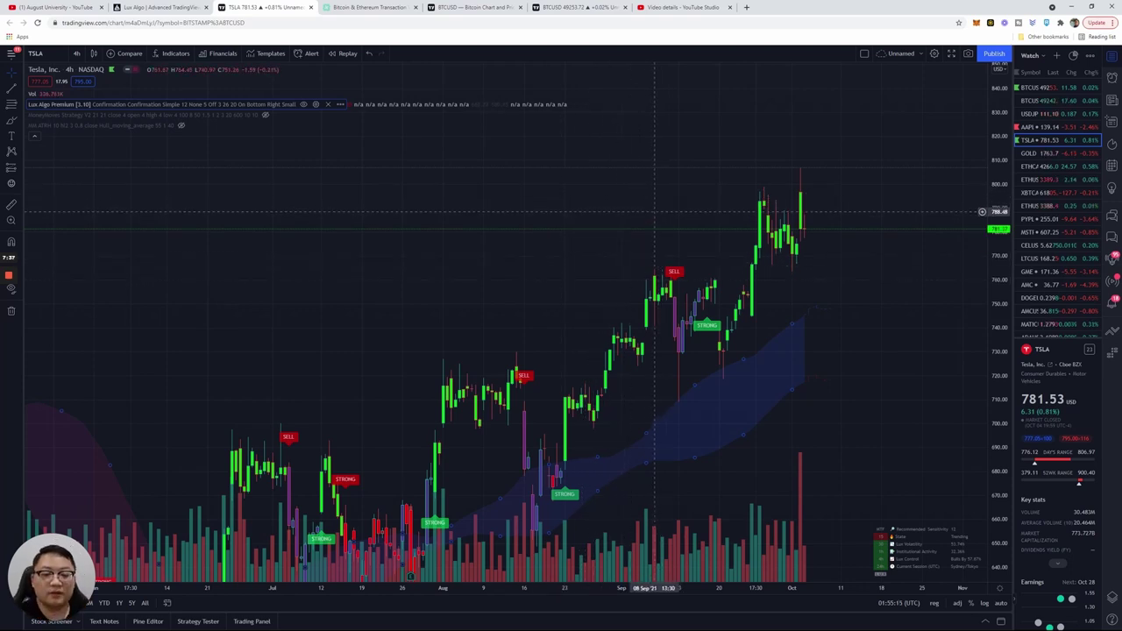
Add the Lux Oscillator Premium indicator to the TSLA 4-hour chart.
{"action": "scroll", "coordinate": [614, 206], "scroll_direction": "up", "scroll_amount": 3}
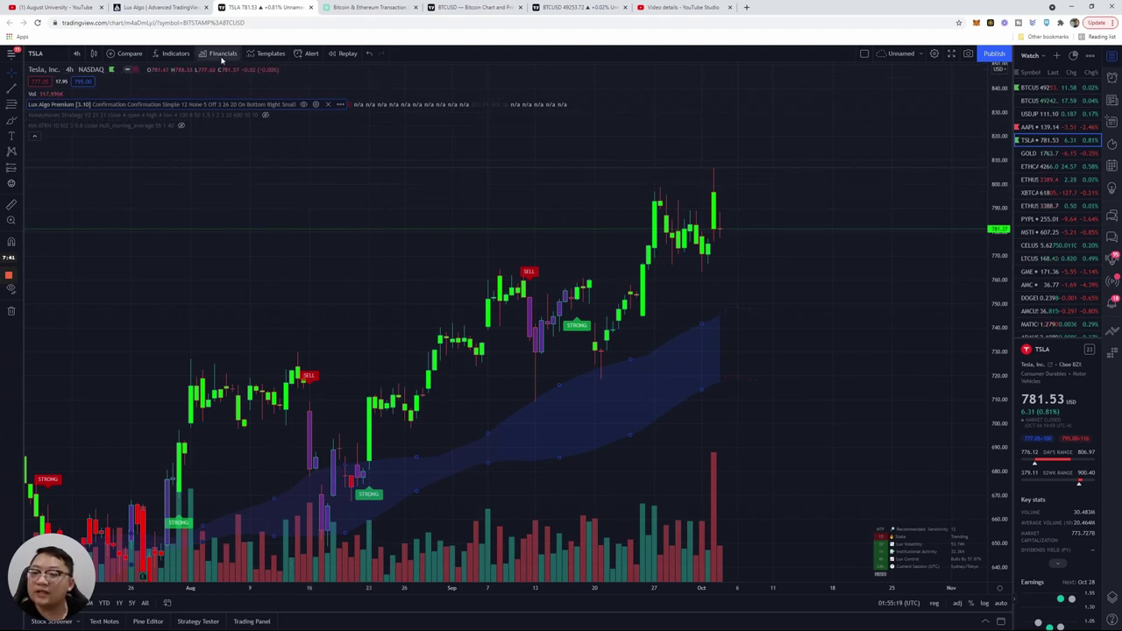
{"action": "left_click", "coordinate": [175, 54]}
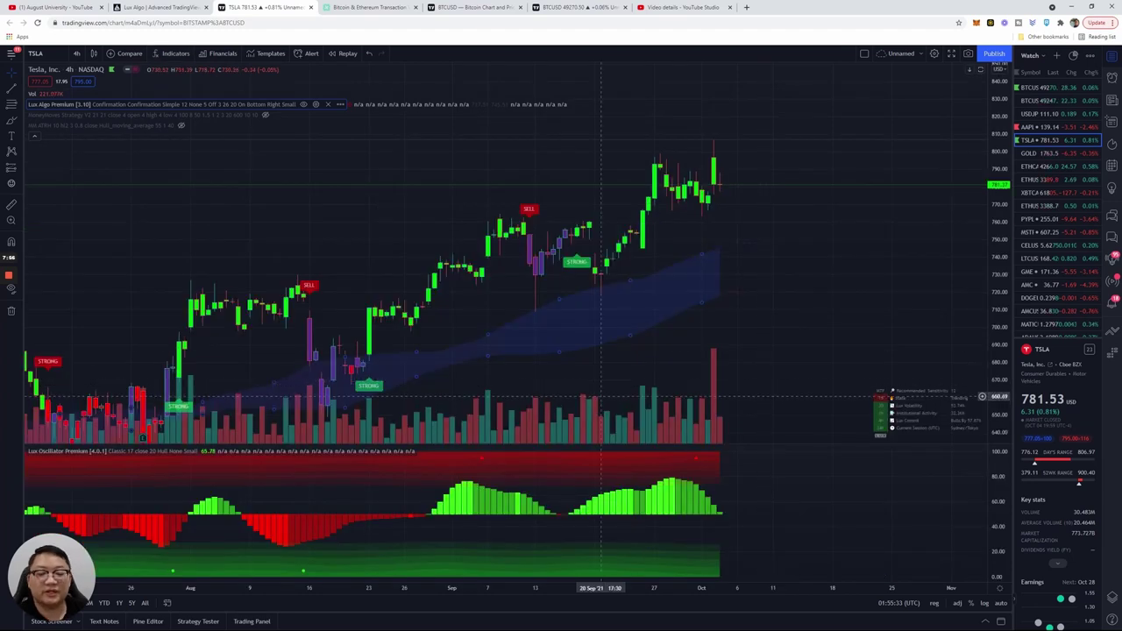
{"action": "scroll", "coordinate": [601, 396], "scroll_direction": "down", "scroll_amount": 2}
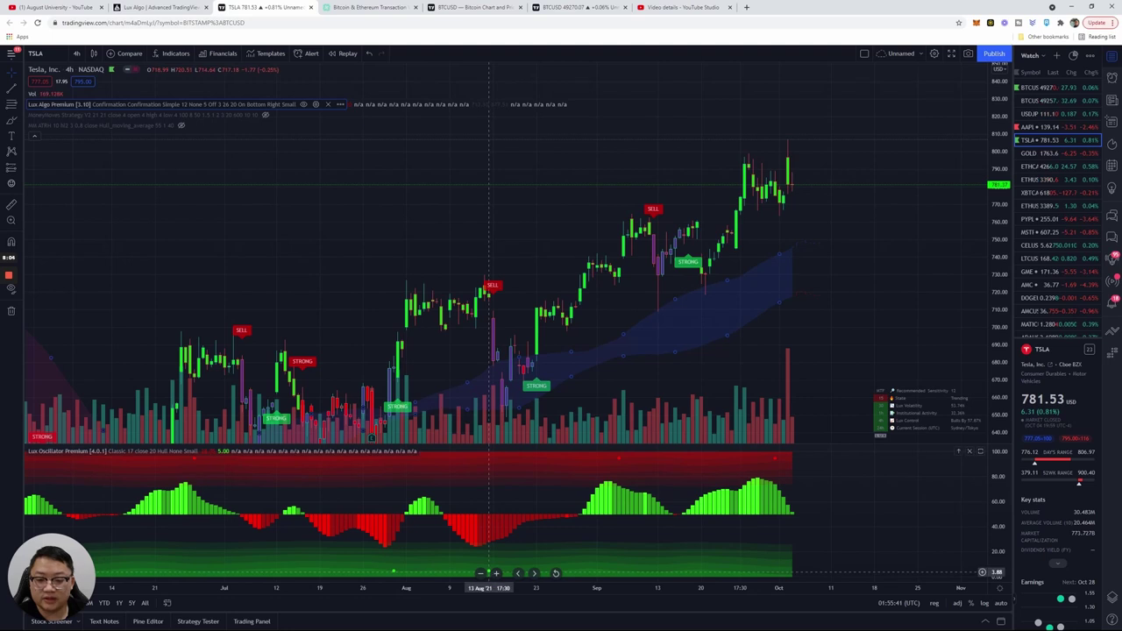
{"action": "scroll", "coordinate": [526, 565], "scroll_direction": "down", "scroll_amount": 3}
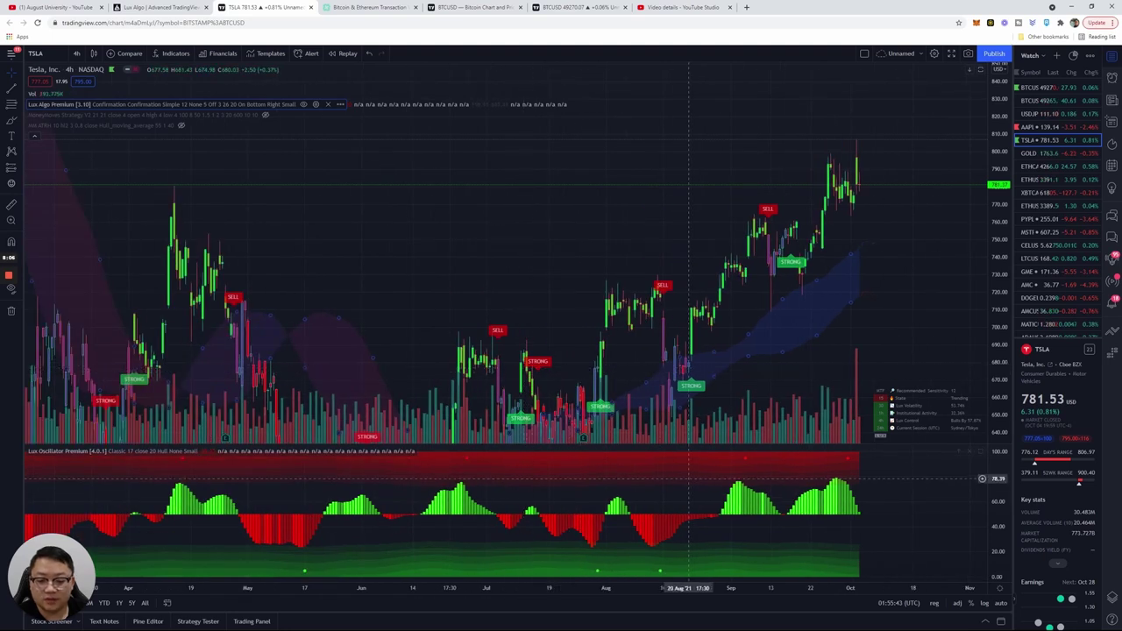
{"action": "scroll", "coordinate": [688, 479], "scroll_direction": "down", "scroll_amount": 4}
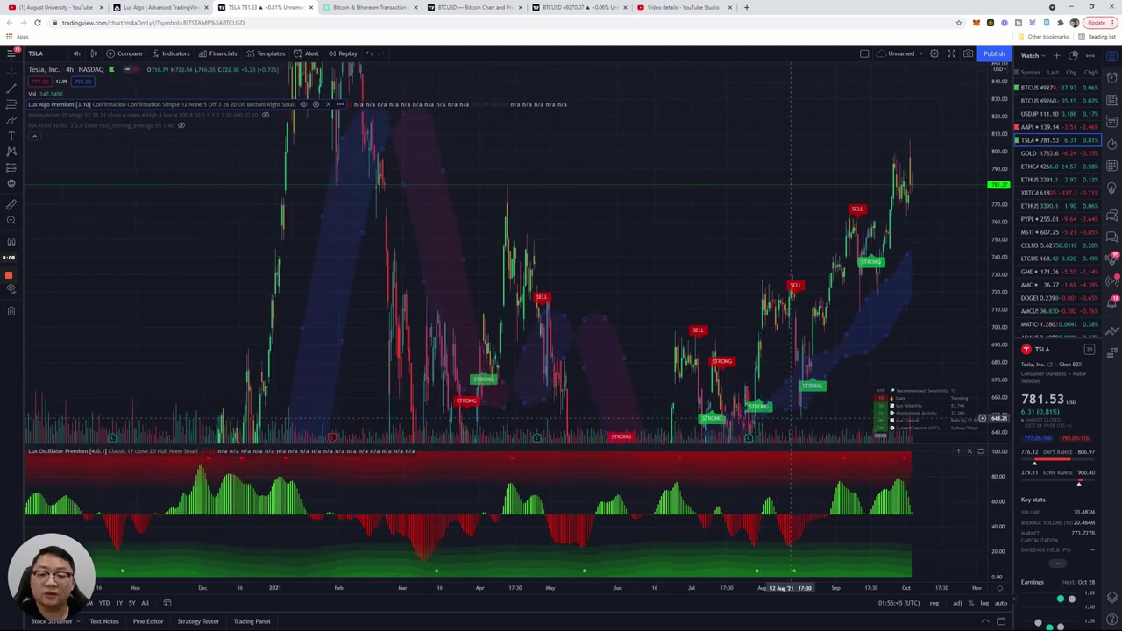
{"action": "scroll", "coordinate": [777, 361], "scroll_direction": "up", "scroll_amount": 4}
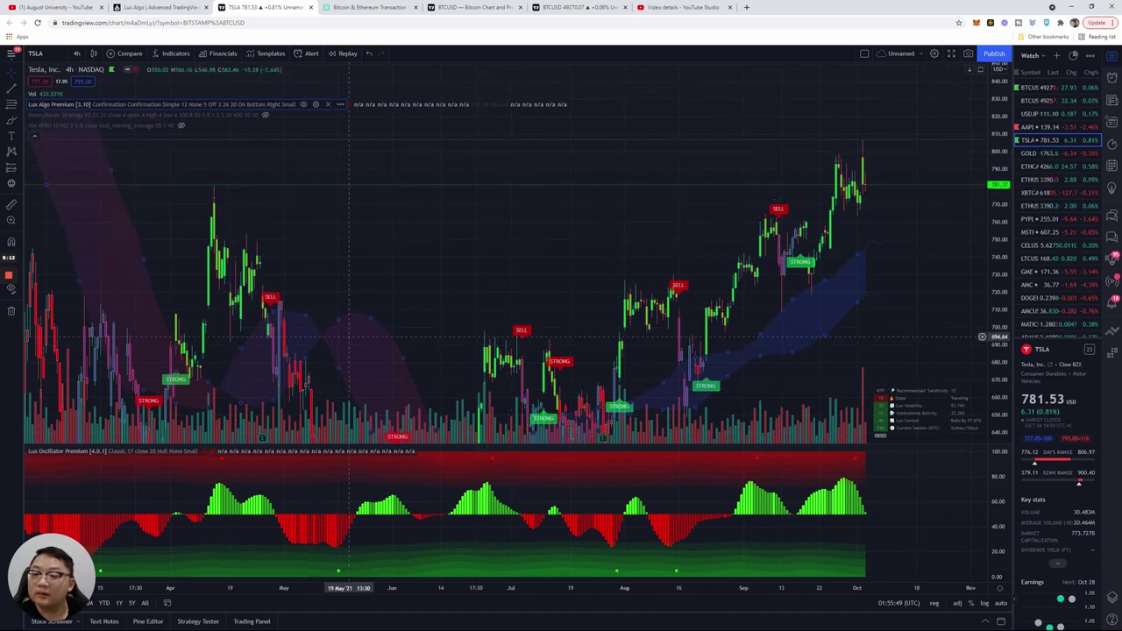
Rescale and zoom out the TSLA chart to show signals from March through early October.
{"action": "left_click_drag", "start_coordinate": [997, 167], "coordinate": [999, 233]}
{"action": "scroll", "coordinate": [768, 315], "scroll_direction": "up", "scroll_amount": 3}
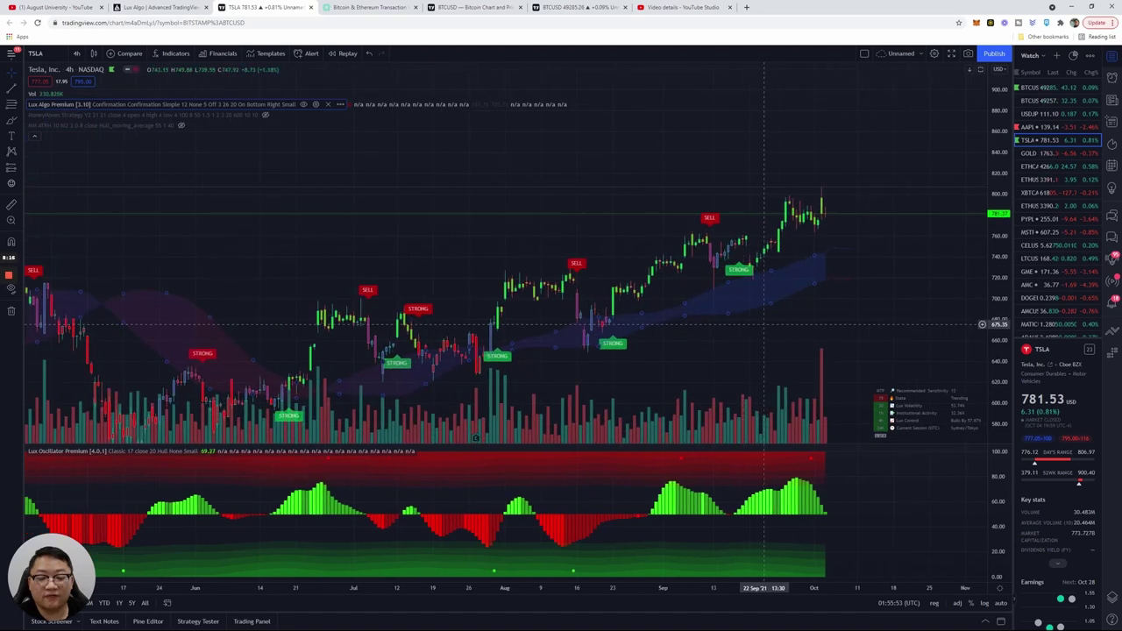
{"action": "scroll", "coordinate": [759, 325], "scroll_direction": "down", "scroll_amount": 5}
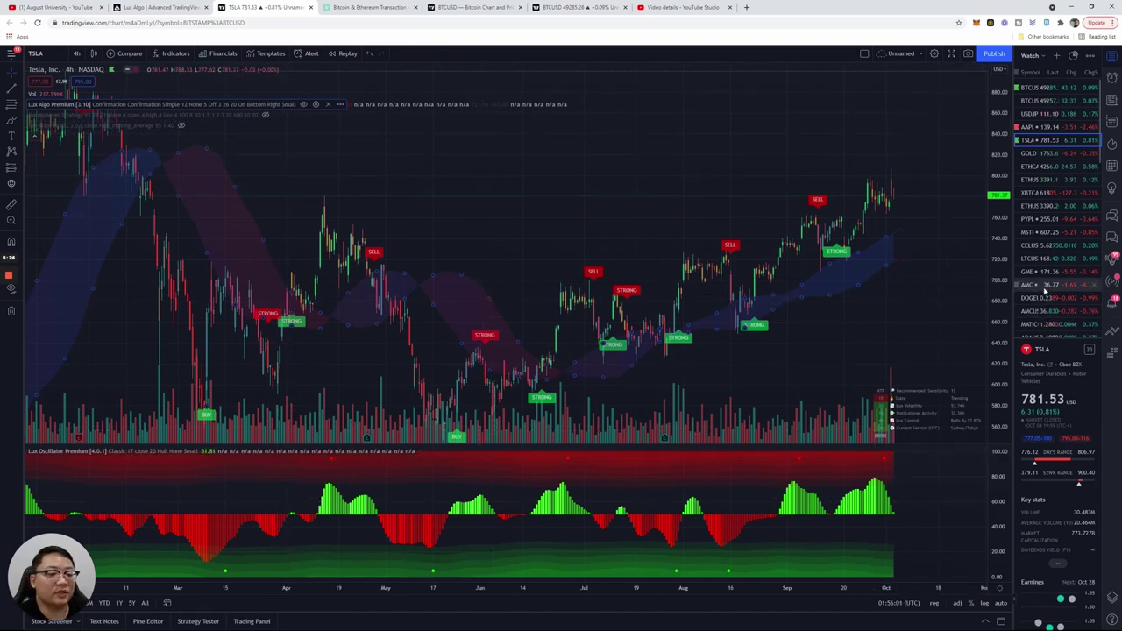
{"action": "scroll", "coordinate": [1032, 291], "scroll_direction": "down", "scroll_amount": 5}
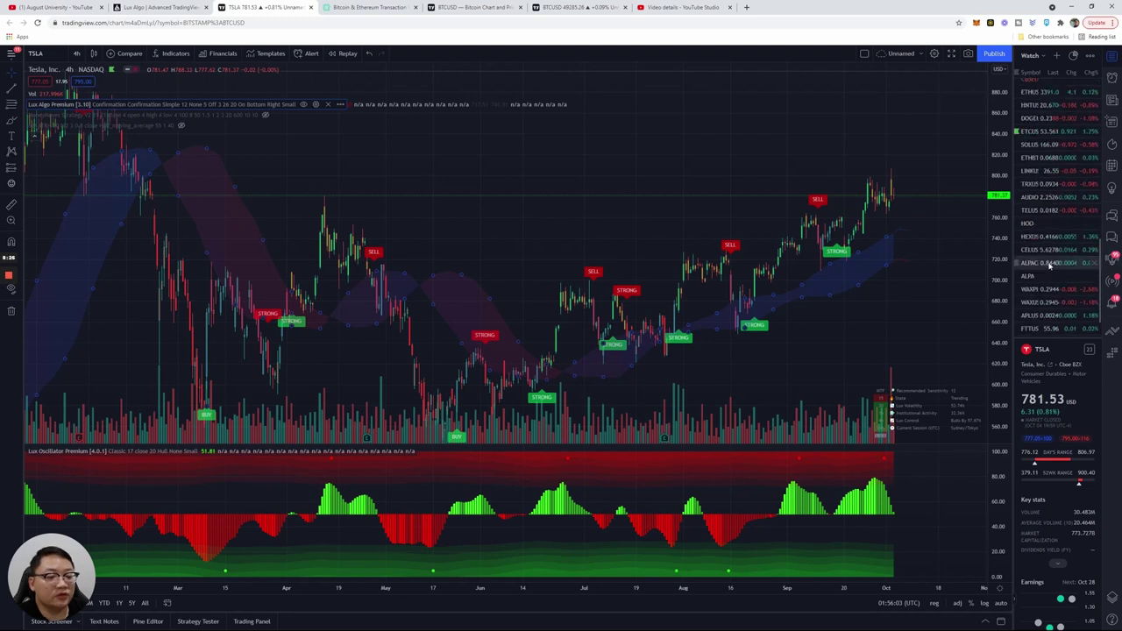
{"action": "scroll", "coordinate": [1049, 265], "scroll_direction": "down", "scroll_amount": 1}
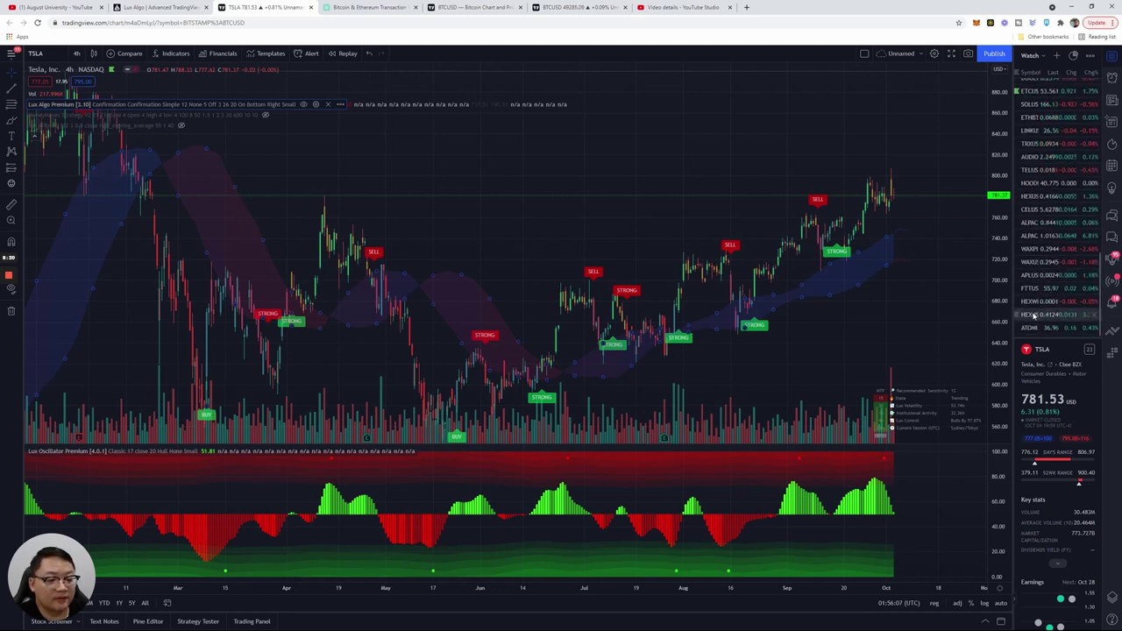
Switch the chart to HEXUSDC and stretch the price scale to enlarge the candles.
{"action": "left_click", "coordinate": [1039, 197]}
{"action": "left_click_drag", "start_coordinate": [830, 224], "coordinate": [591, 298]}
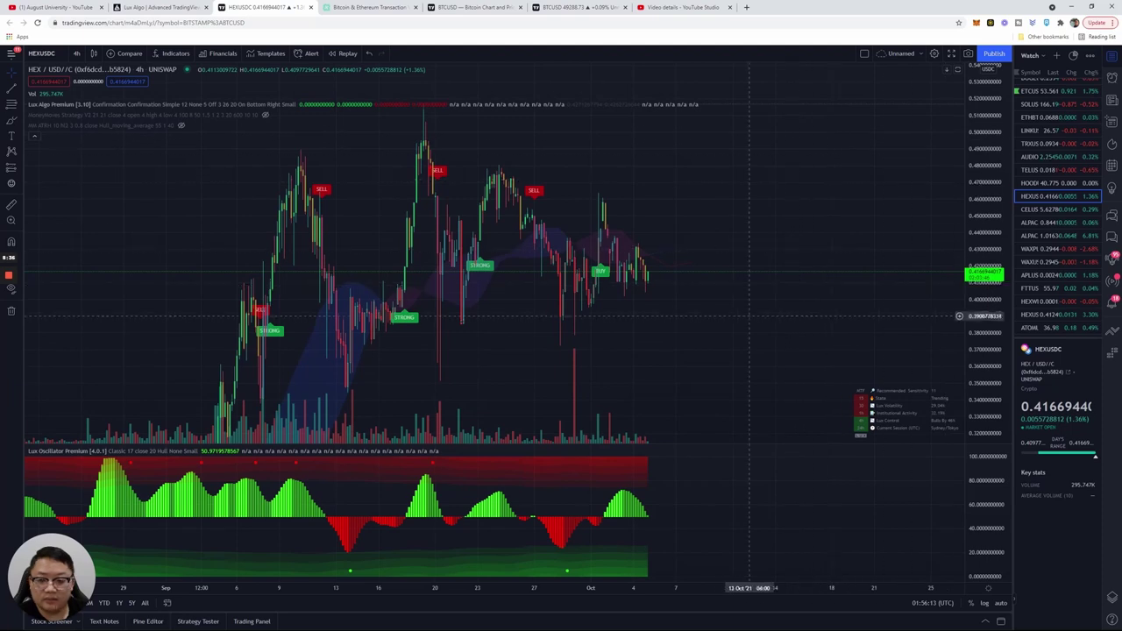
{"action": "scroll", "coordinate": [648, 356], "scroll_direction": "up", "scroll_amount": 3}
{"action": "scroll", "coordinate": [649, 357], "scroll_direction": "up", "scroll_amount": 3}
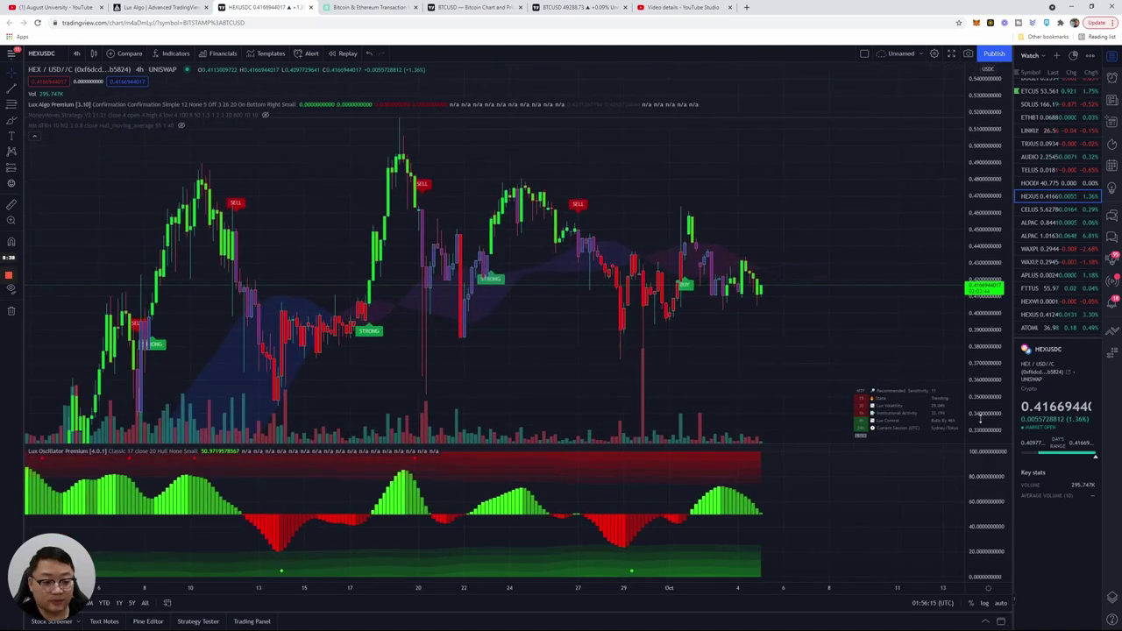
{"action": "left_click_drag", "start_coordinate": [984, 421], "coordinate": [990, 235]}
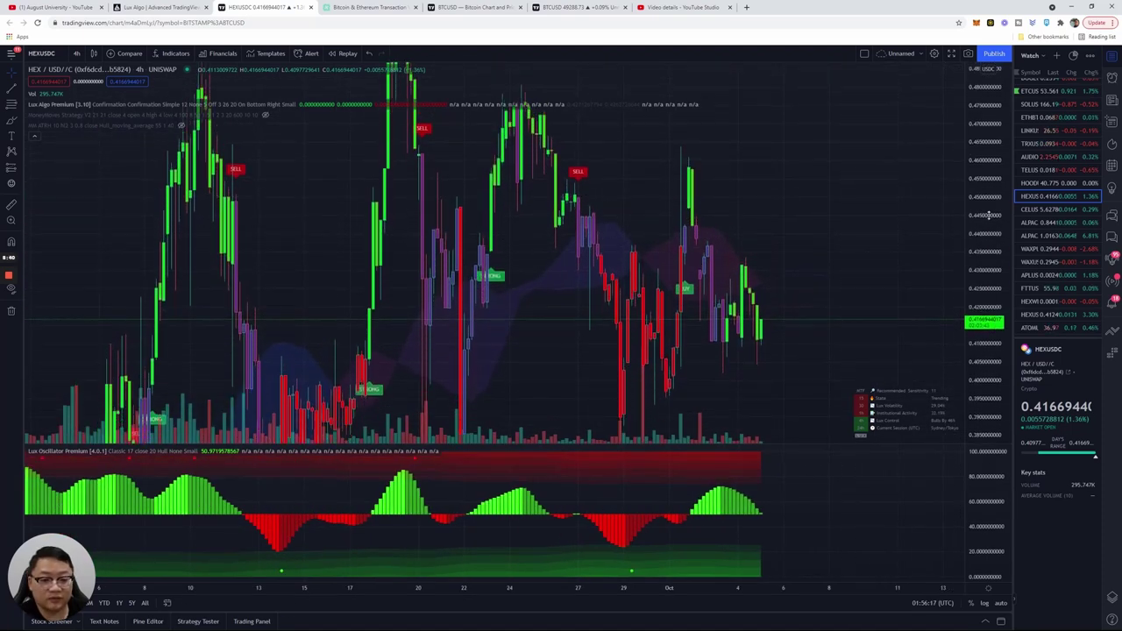
{"action": "scroll", "coordinate": [796, 295], "scroll_direction": "down", "scroll_amount": 5}
Pan and compress the HEXUSDC chart so the full price range and signals fit.
{"action": "left_click_drag", "start_coordinate": [816, 281], "coordinate": [556, 251]}
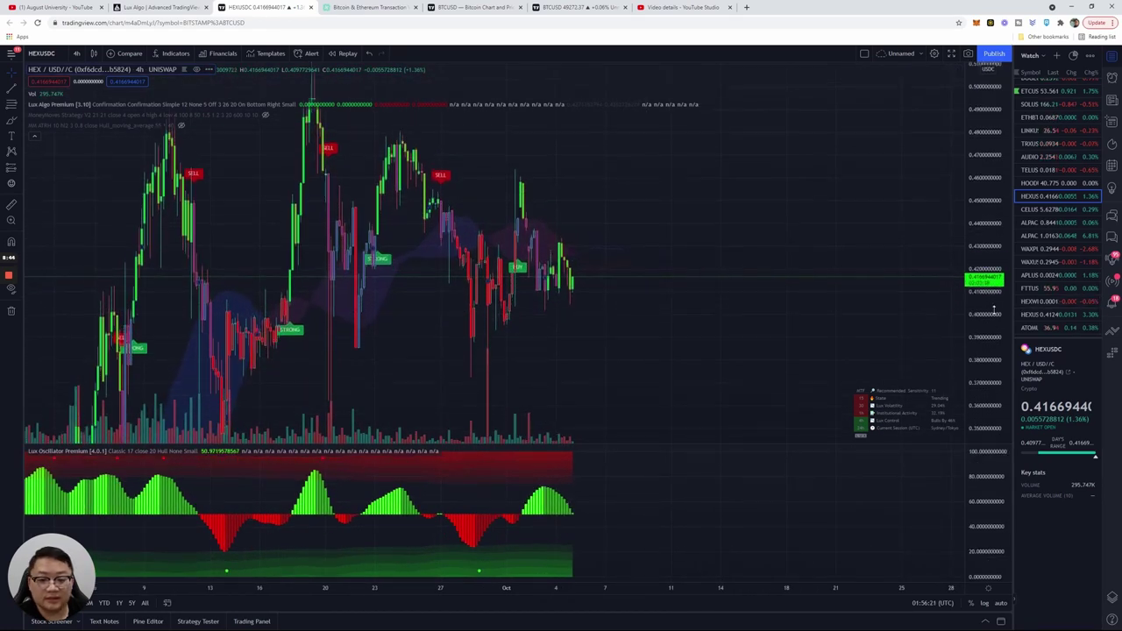
{"action": "scroll", "coordinate": [710, 271], "scroll_direction": "up", "scroll_amount": 3}
{"action": "left_click_drag", "start_coordinate": [637, 272], "coordinate": [745, 276]}
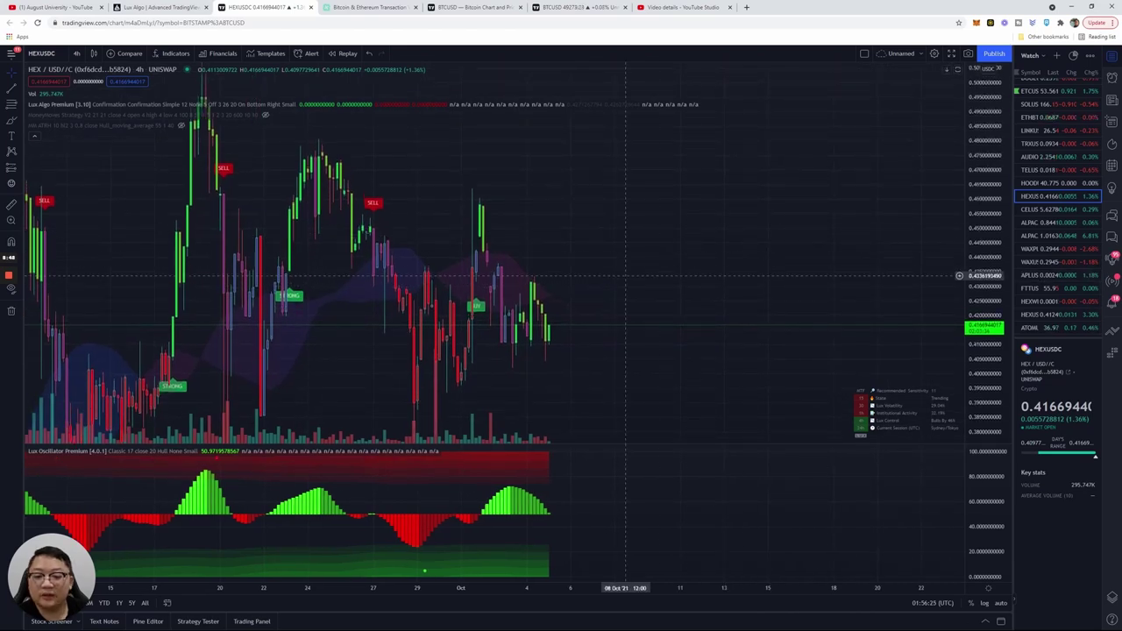
{"action": "scroll", "coordinate": [625, 275], "scroll_direction": "up", "scroll_amount": 1}
{"action": "scroll", "coordinate": [520, 308], "scroll_direction": "down", "scroll_amount": 2}
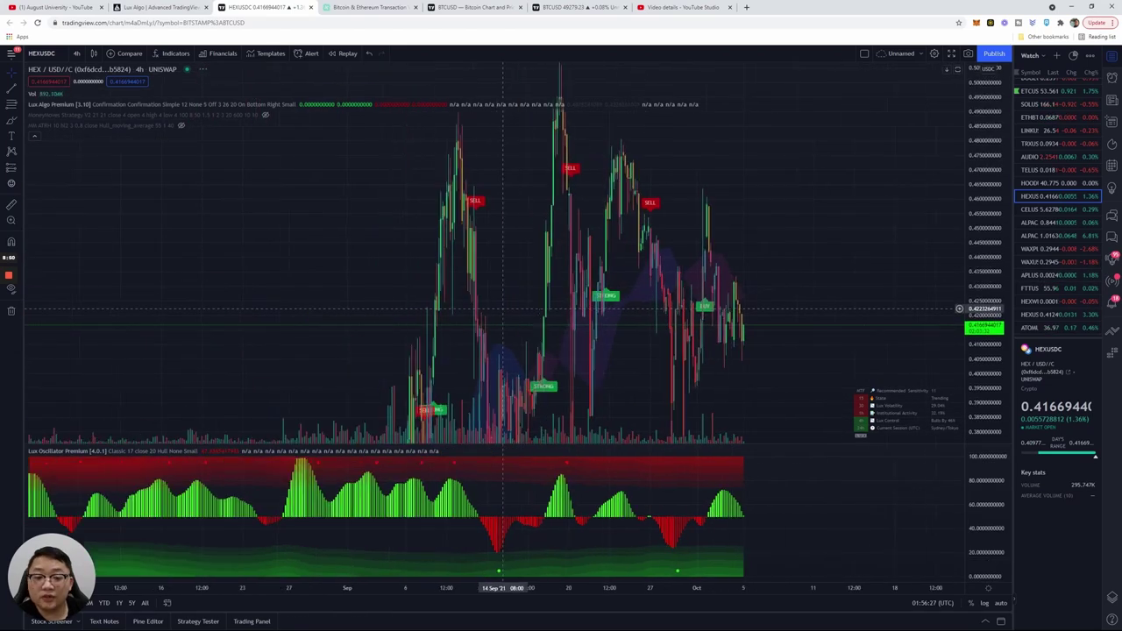
{"action": "left_click_drag", "start_coordinate": [983, 247], "coordinate": [993, 421]}
{"action": "left_click_drag", "start_coordinate": [591, 378], "coordinate": [516, 329]}
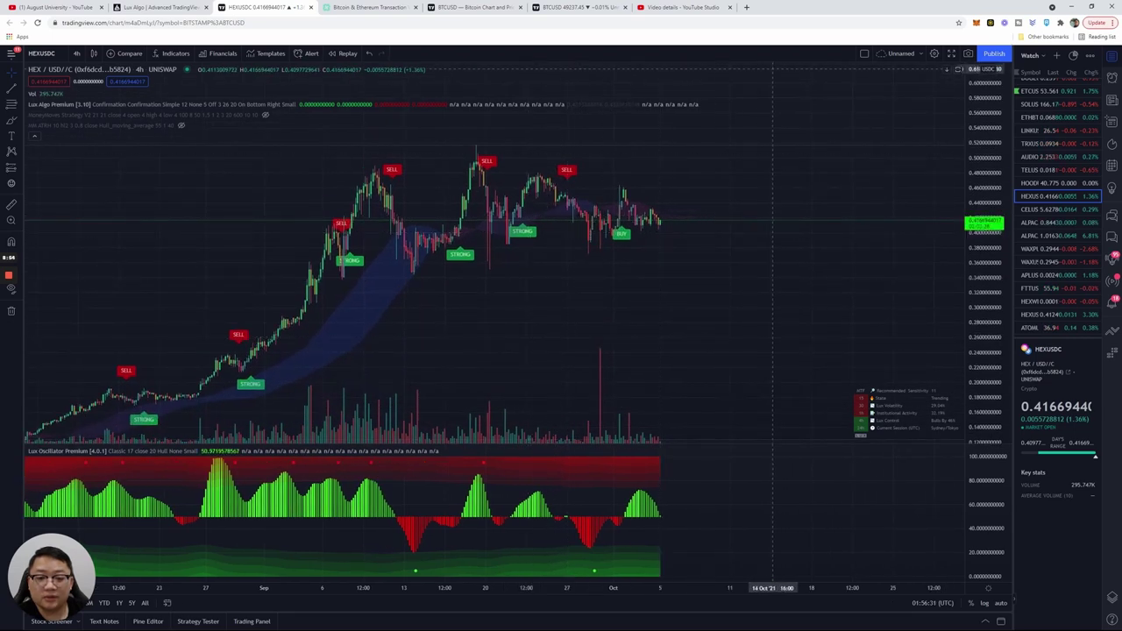
{"action": "left_click_drag", "start_coordinate": [698, 295], "coordinate": [666, 317]}
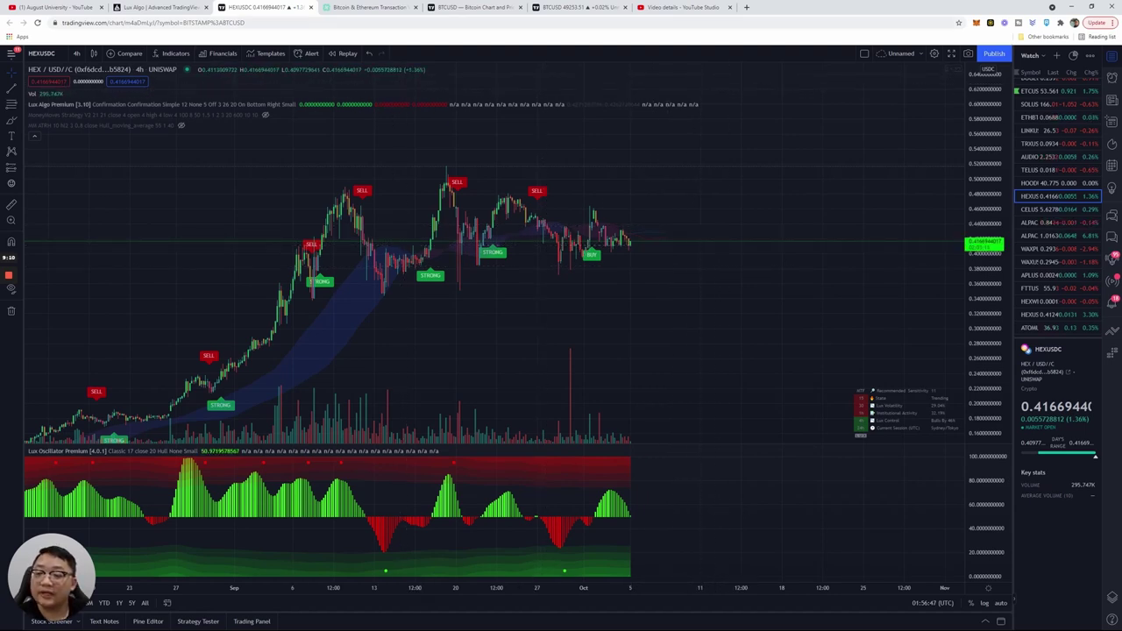
On the Lux Algo website, bring up the Monthly $67.99, Quarterly $143.97 and Yearly $489.99 plans.
{"action": "left_click", "coordinate": [175, 9]}
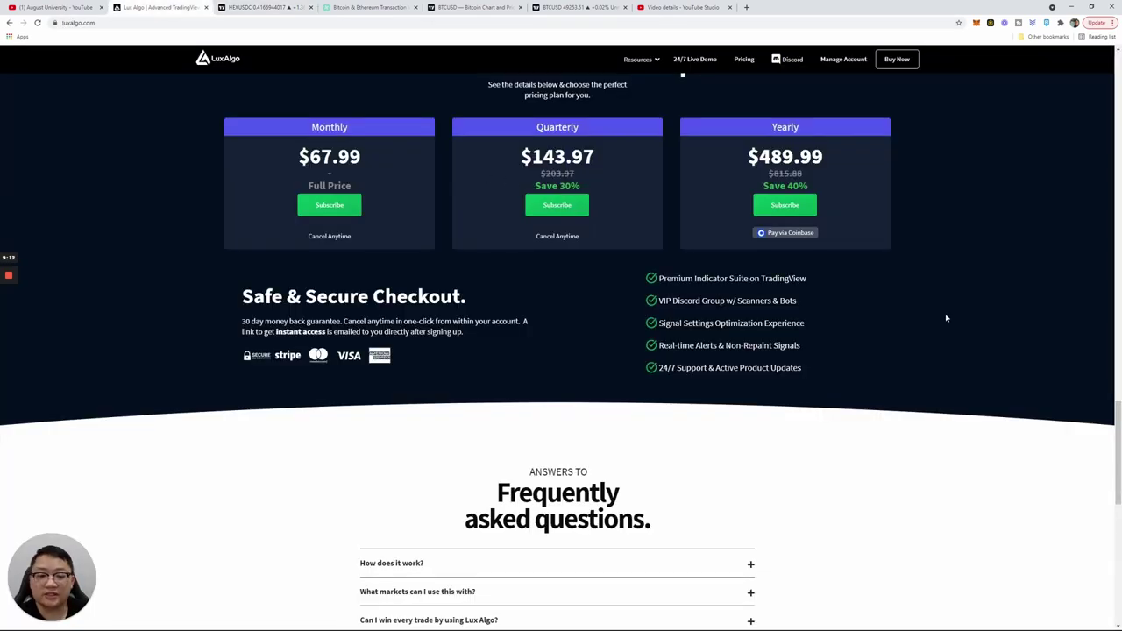
{"action": "scroll", "coordinate": [946, 319], "scroll_direction": "up", "scroll_amount": 20}
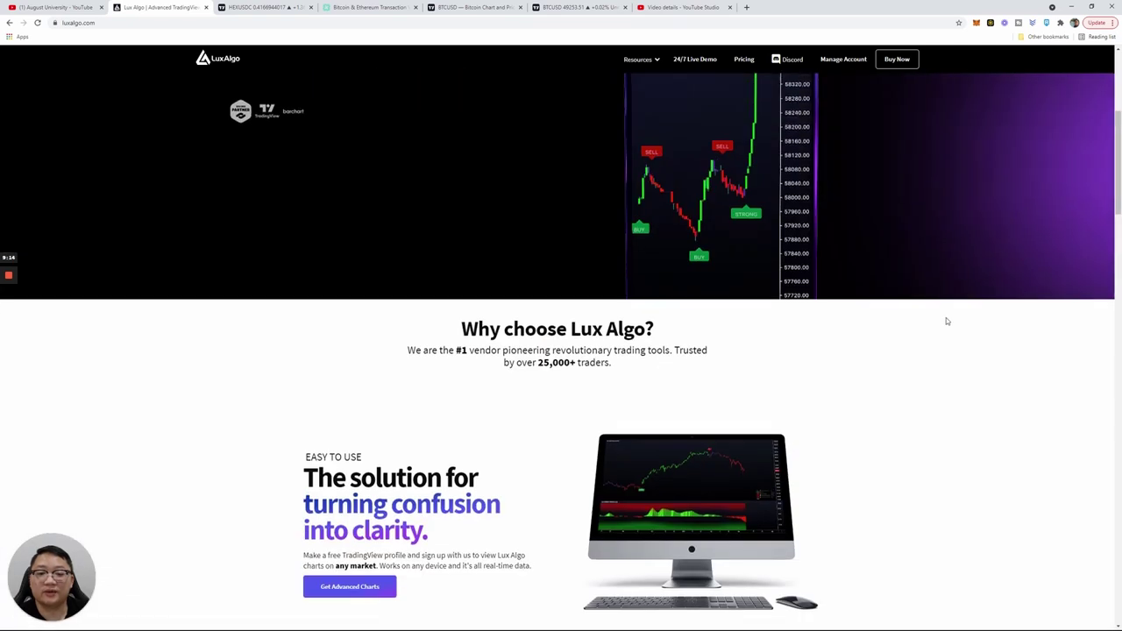
{"action": "scroll", "coordinate": [947, 321], "scroll_direction": "up", "scroll_amount": 2}
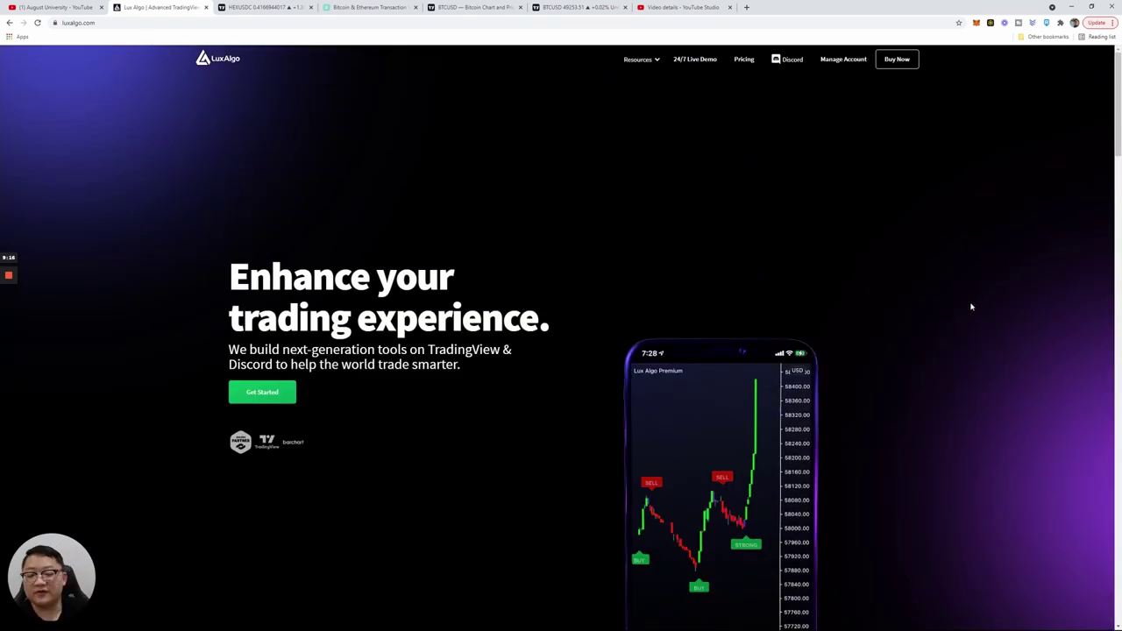
{"action": "scroll", "coordinate": [1018, 300], "scroll_direction": "down", "scroll_amount": 15}
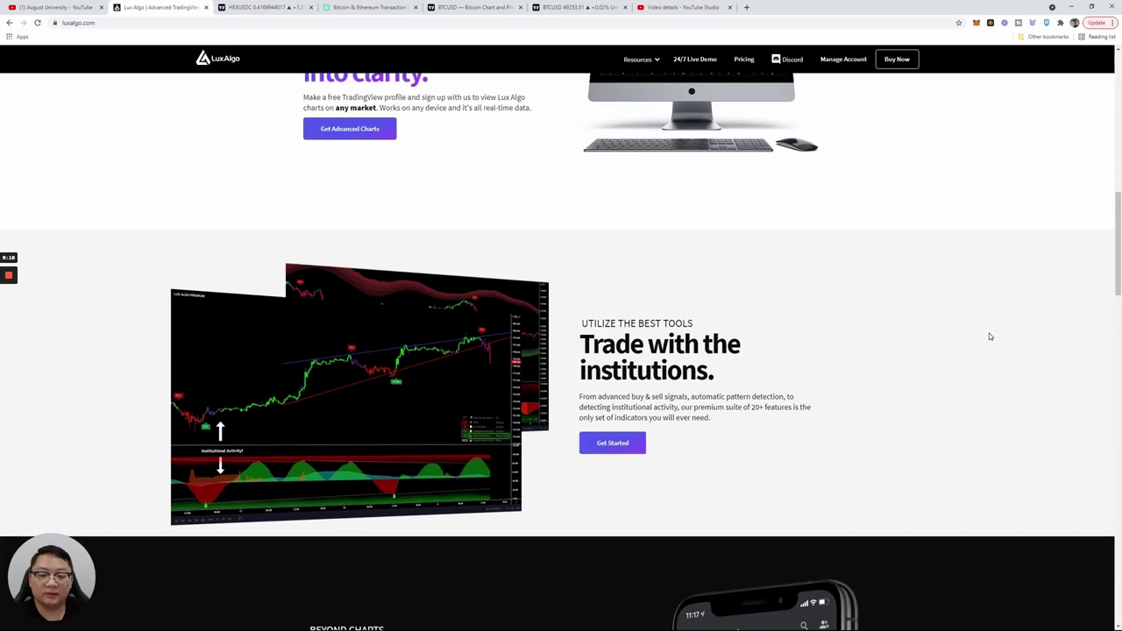
{"action": "scroll", "coordinate": [989, 337], "scroll_direction": "up", "scroll_amount": 10}
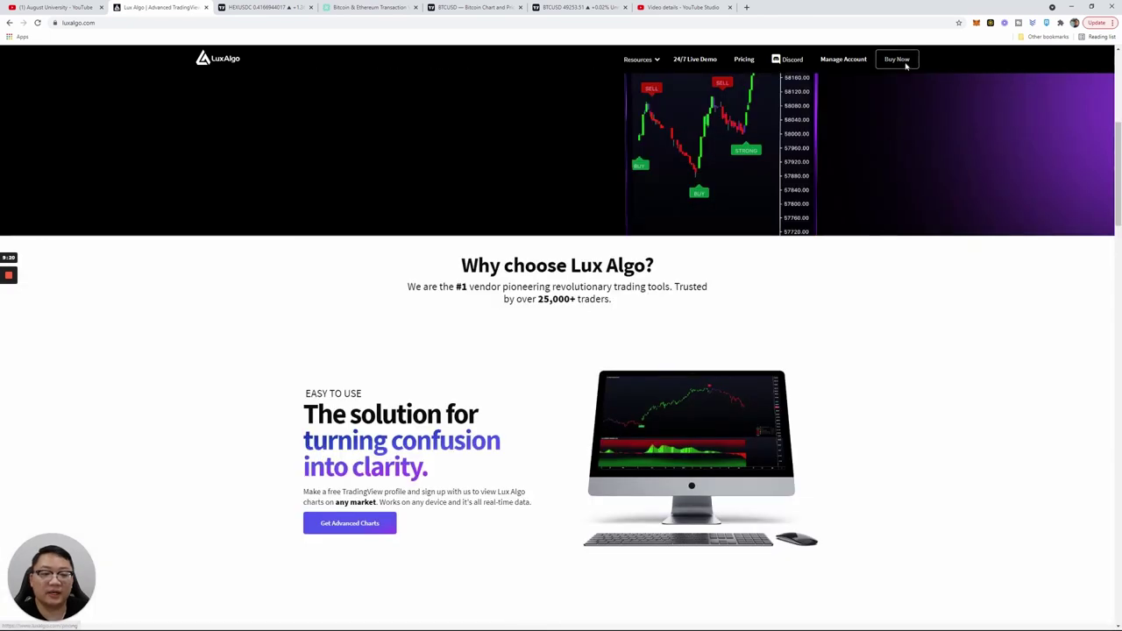
{"action": "left_click", "coordinate": [895, 59]}
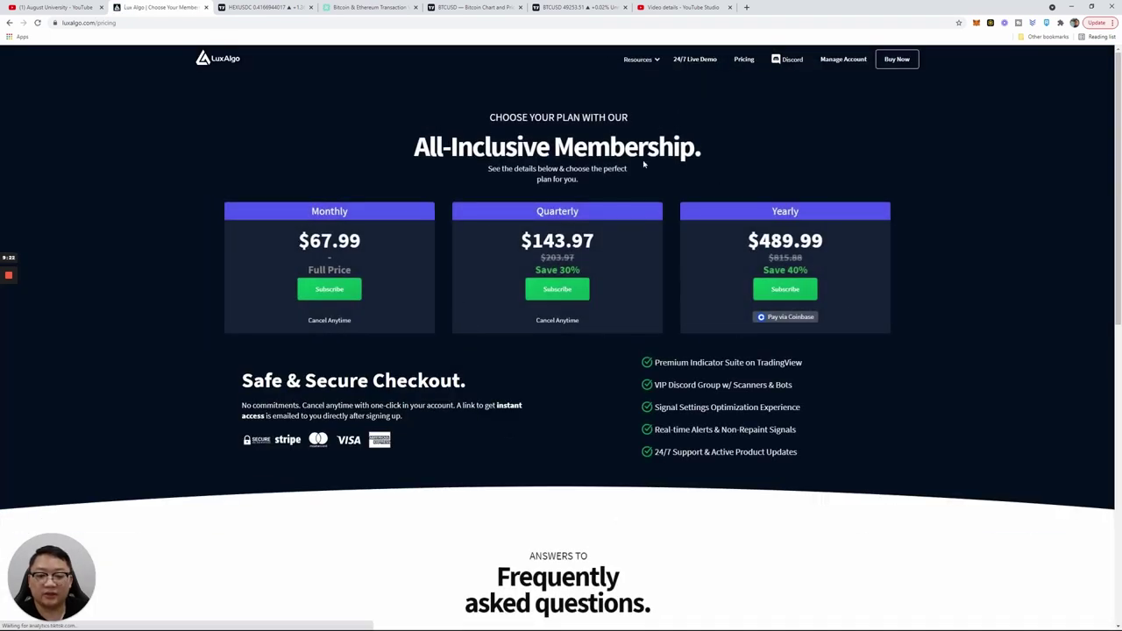